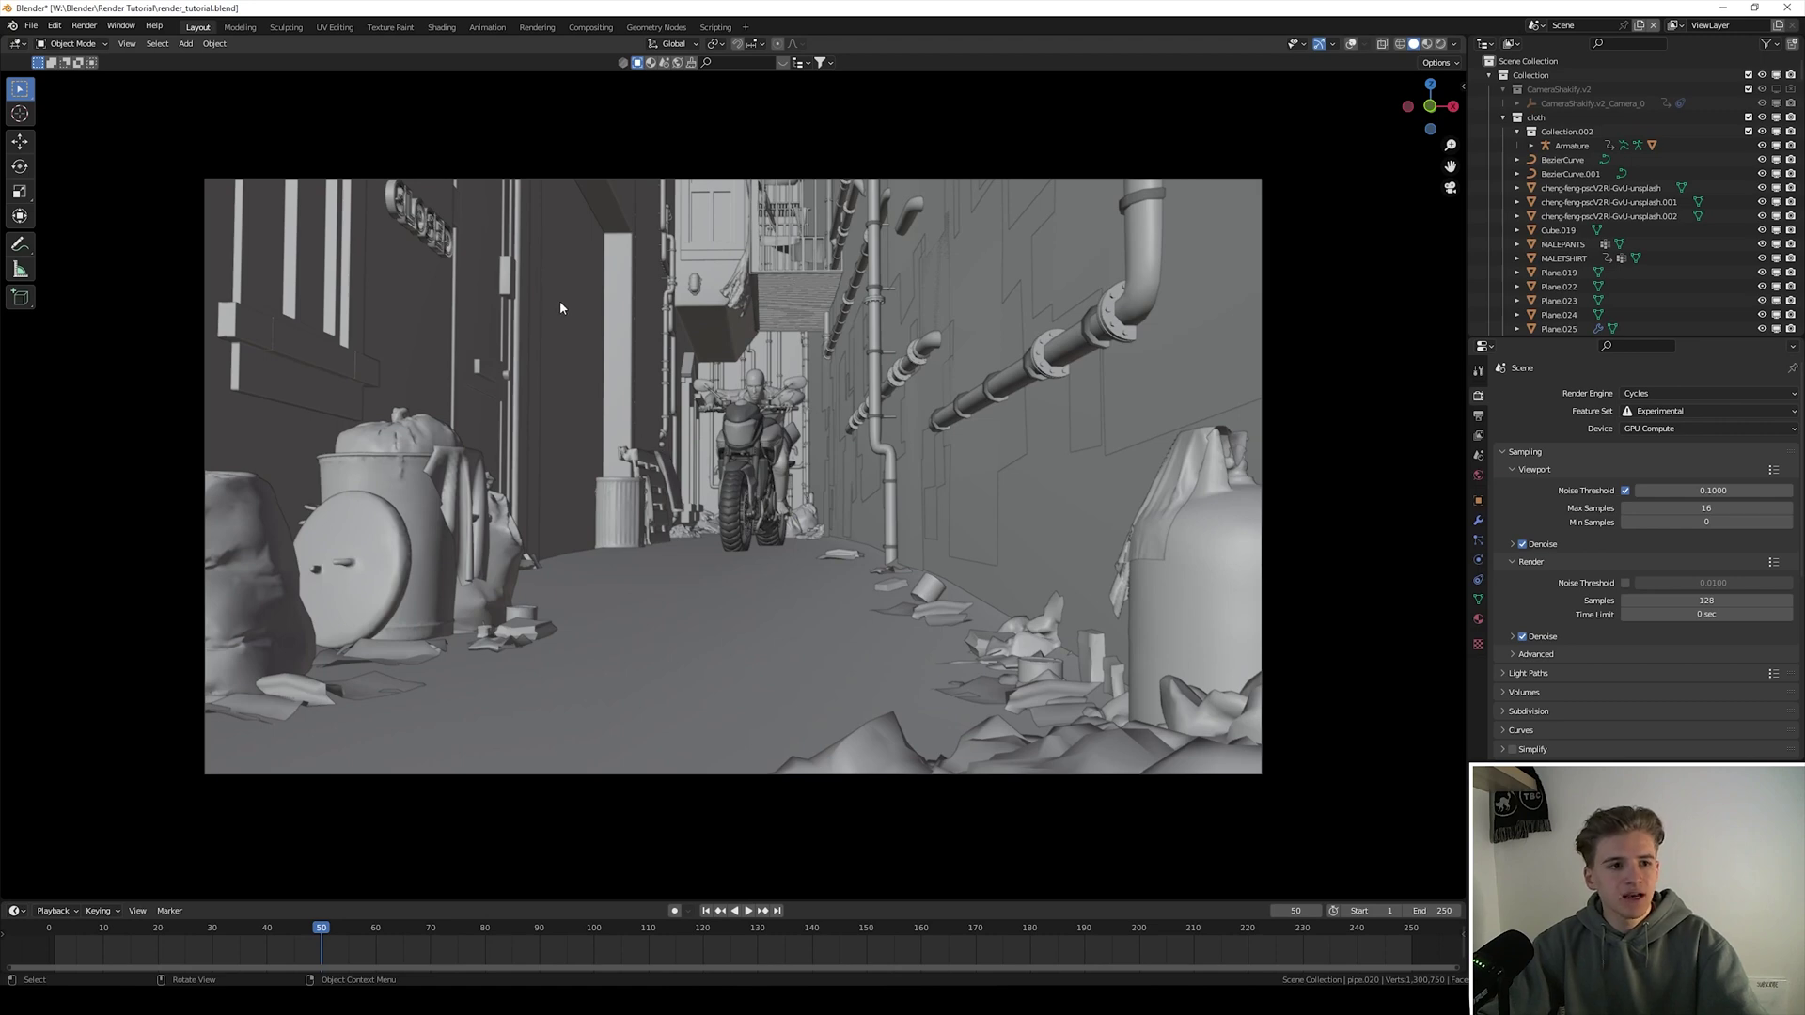
Step: In Preferences > System, set the Cycles render device to OptiX on the RTX 3080
{"action": "left_click", "coordinate": [55, 29]}
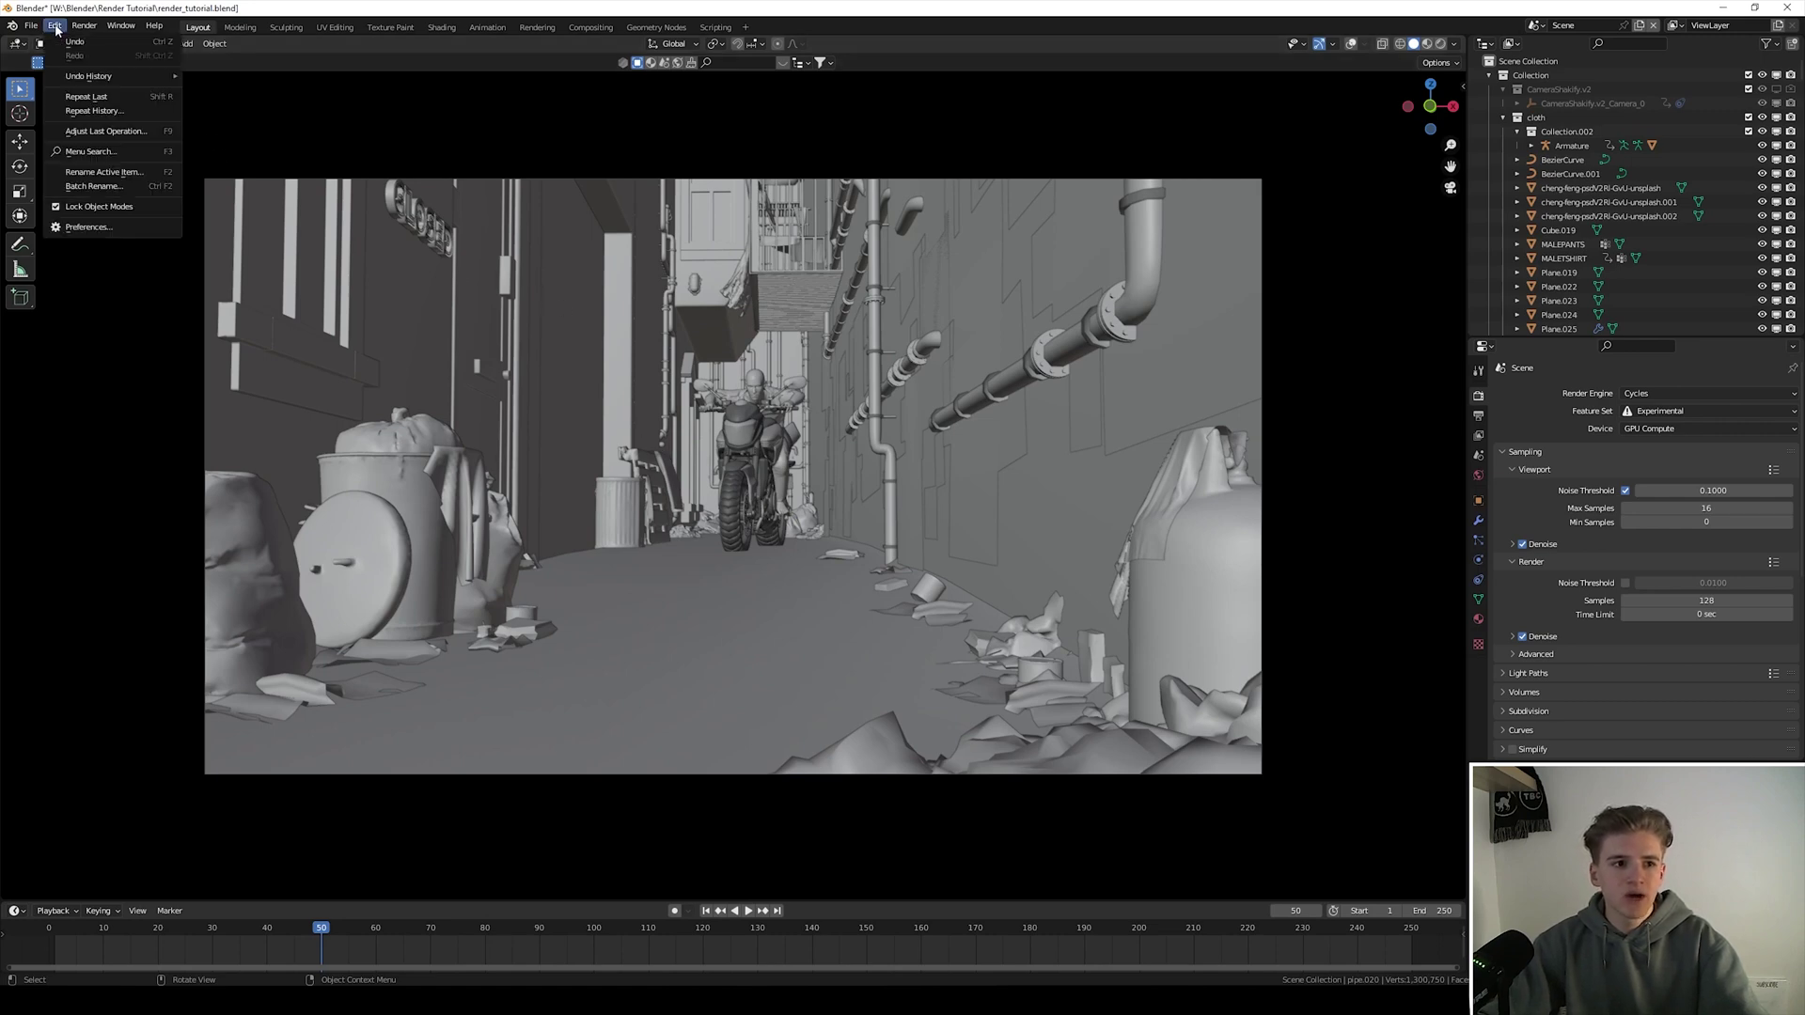
{"action": "left_click", "coordinate": [112, 225]}
{"action": "left_click", "coordinate": [56, 172]}
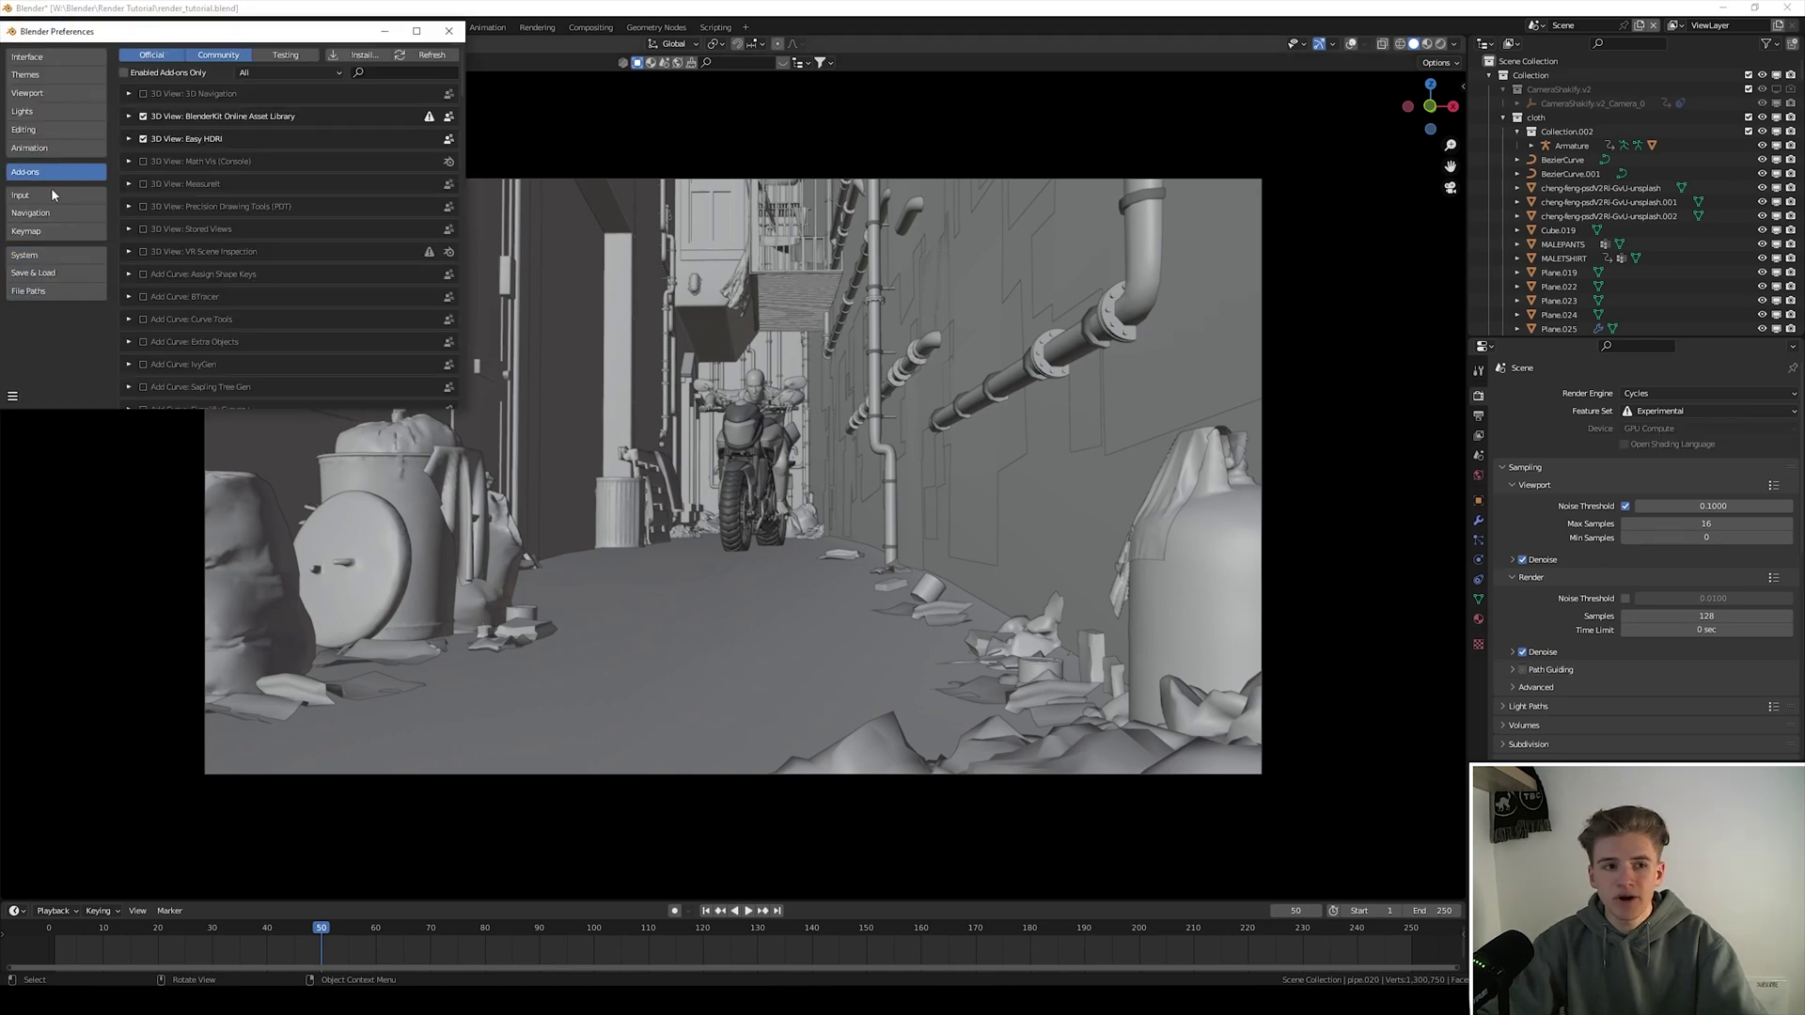
{"action": "left_click", "coordinate": [41, 255]}
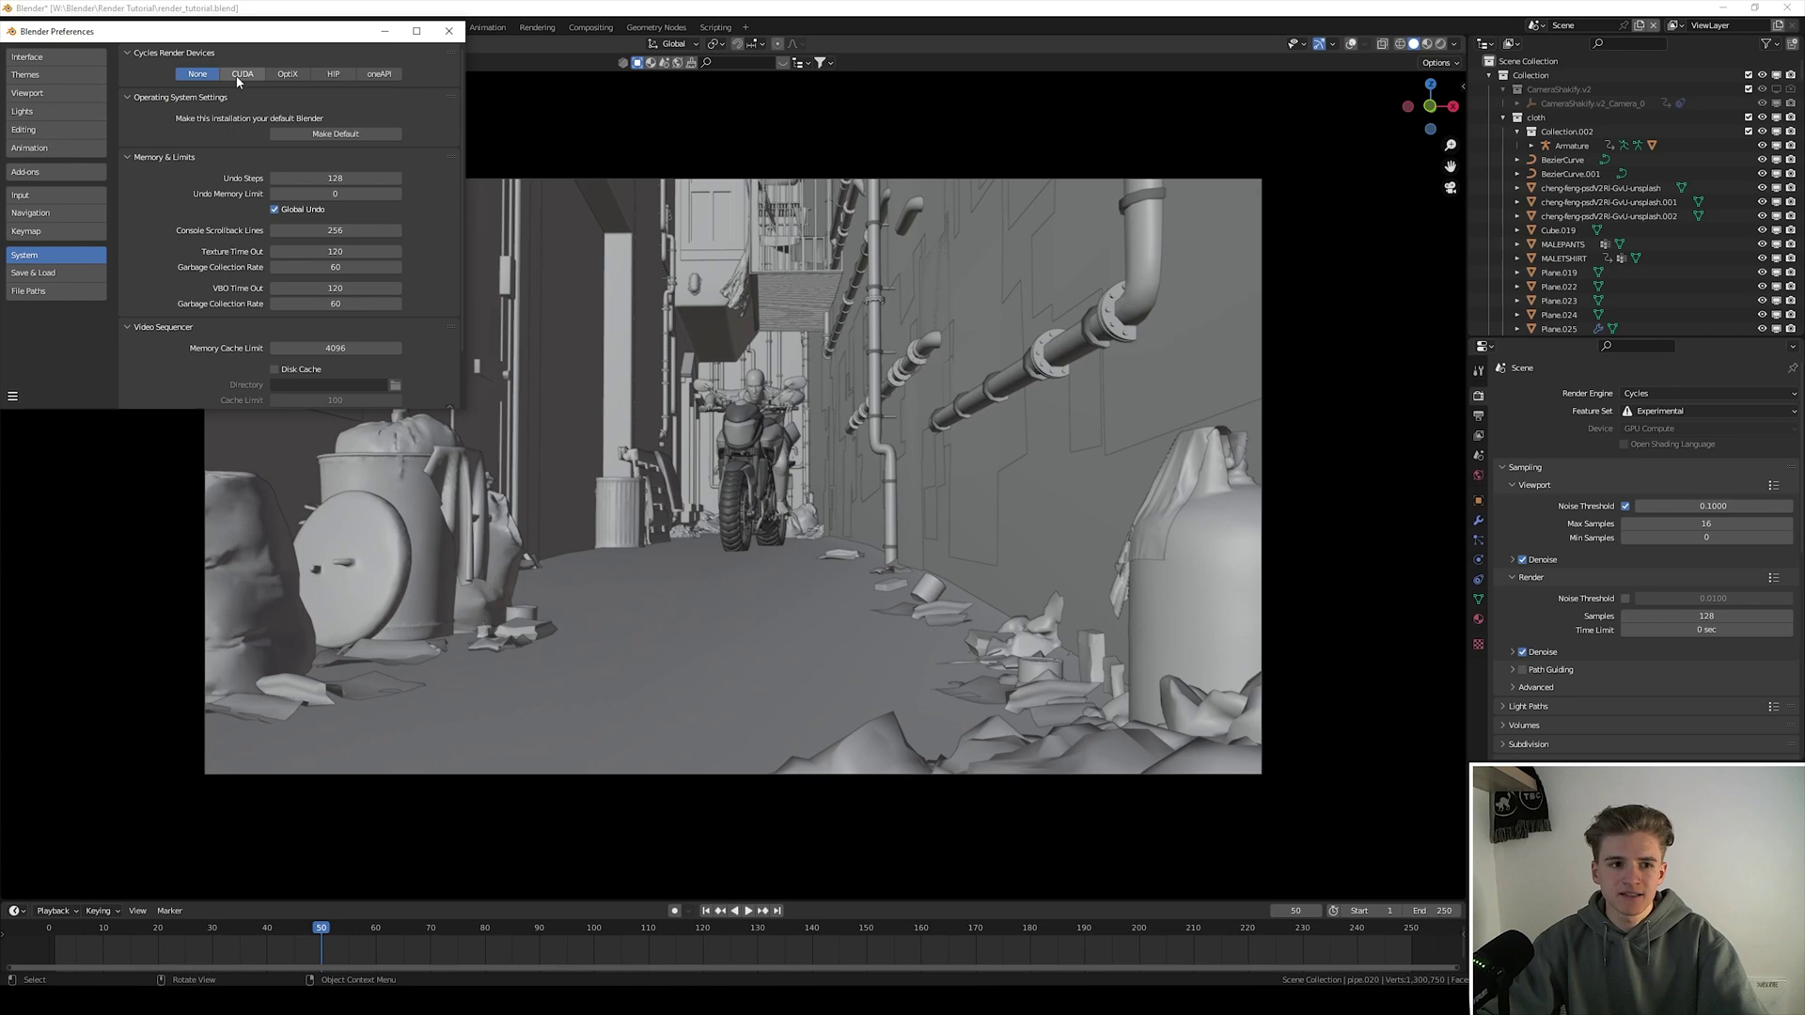
{"action": "left_click", "coordinate": [291, 78]}
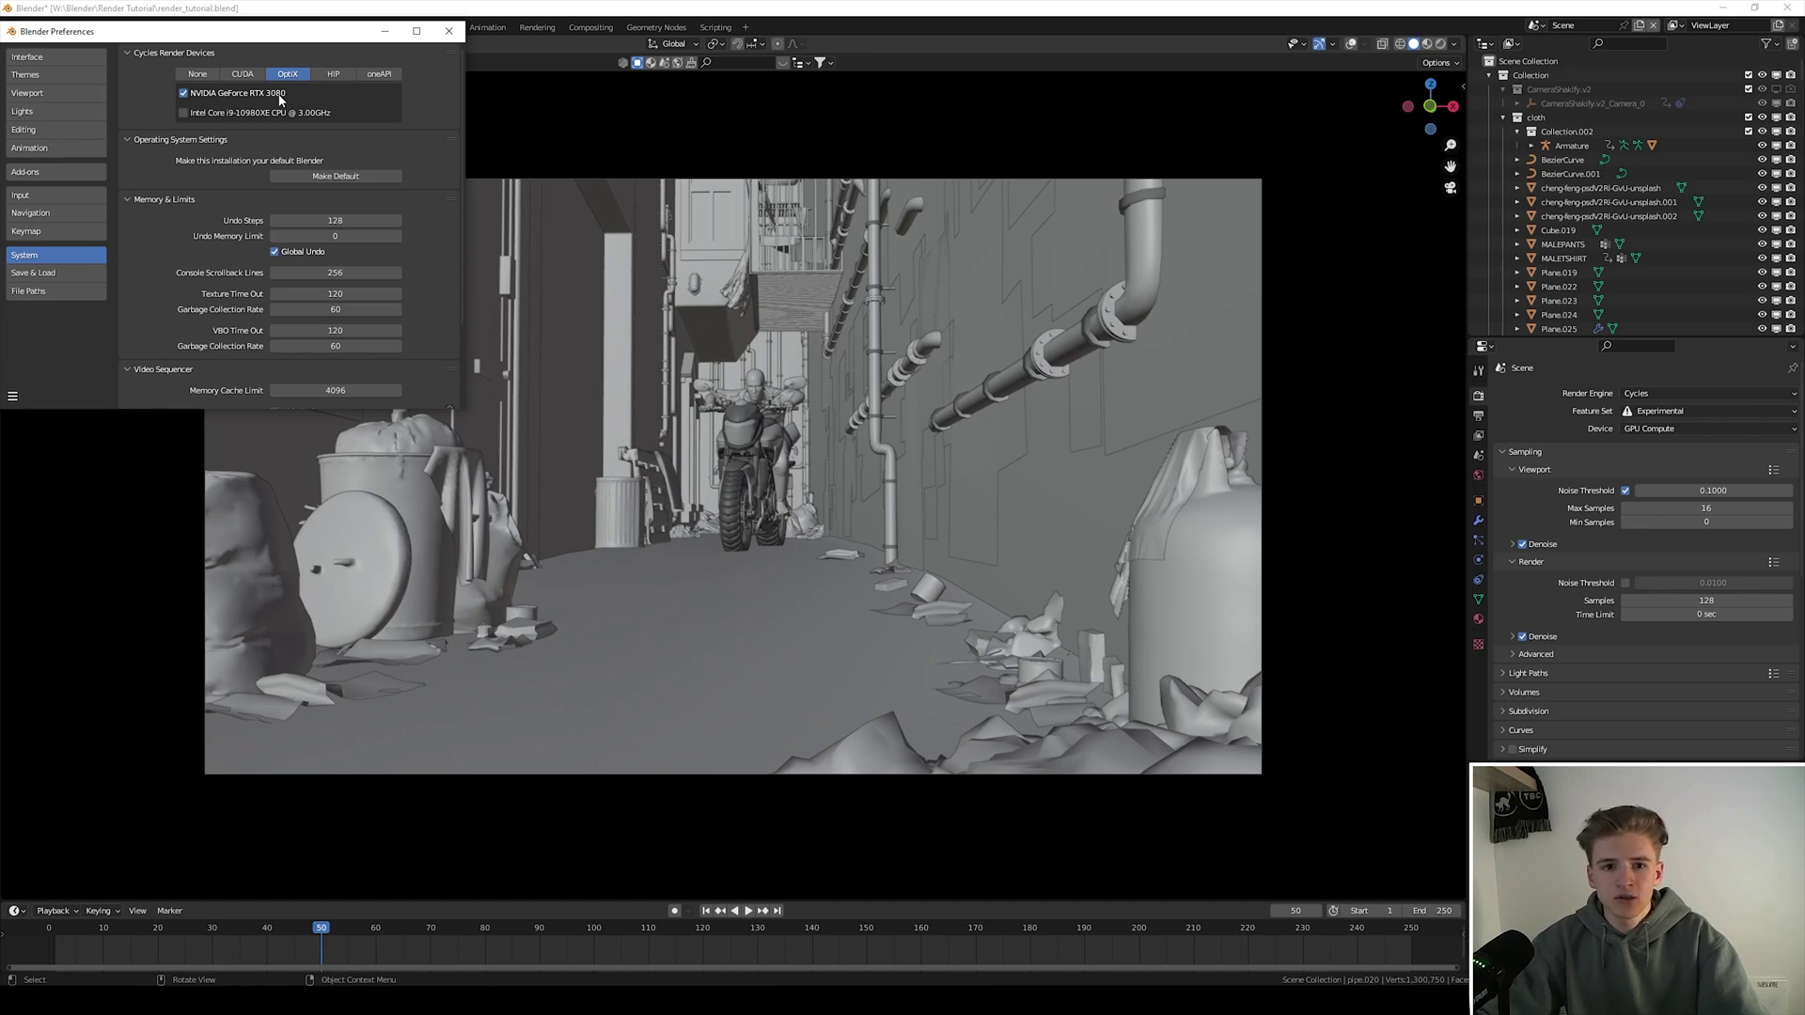
{"action": "left_click", "coordinate": [243, 74]}
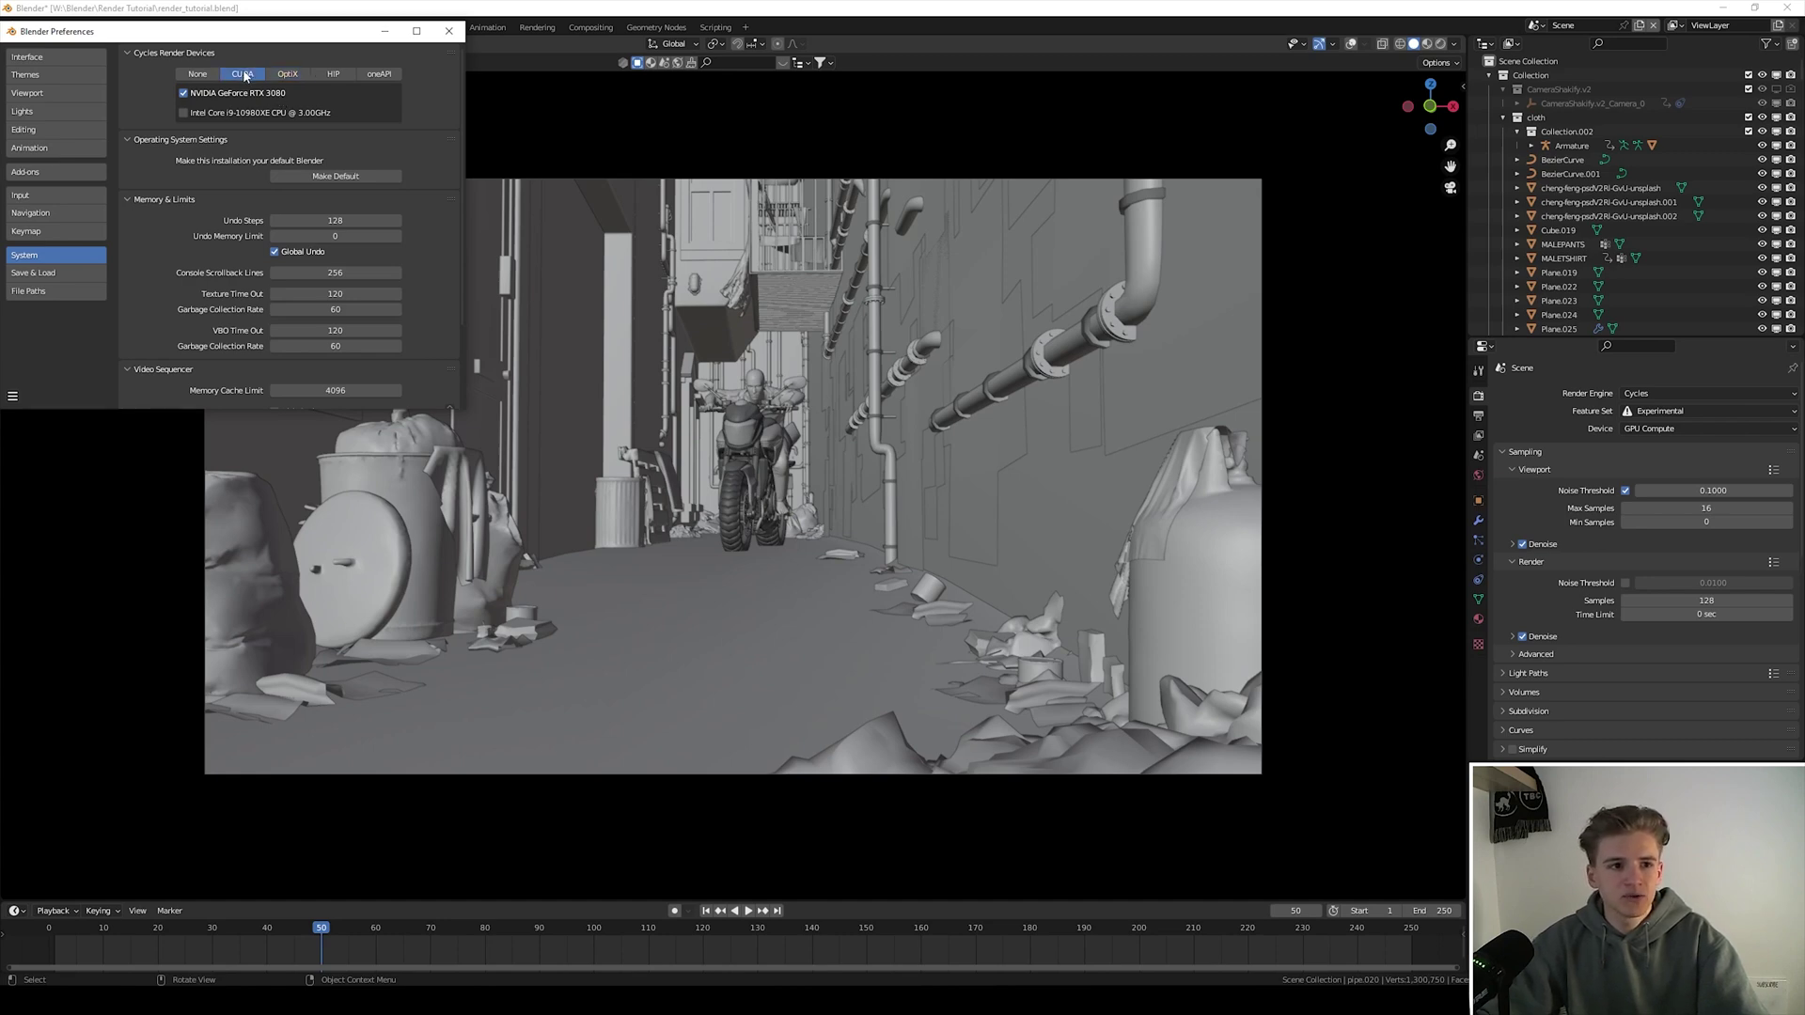
{"action": "left_click", "coordinate": [288, 75]}
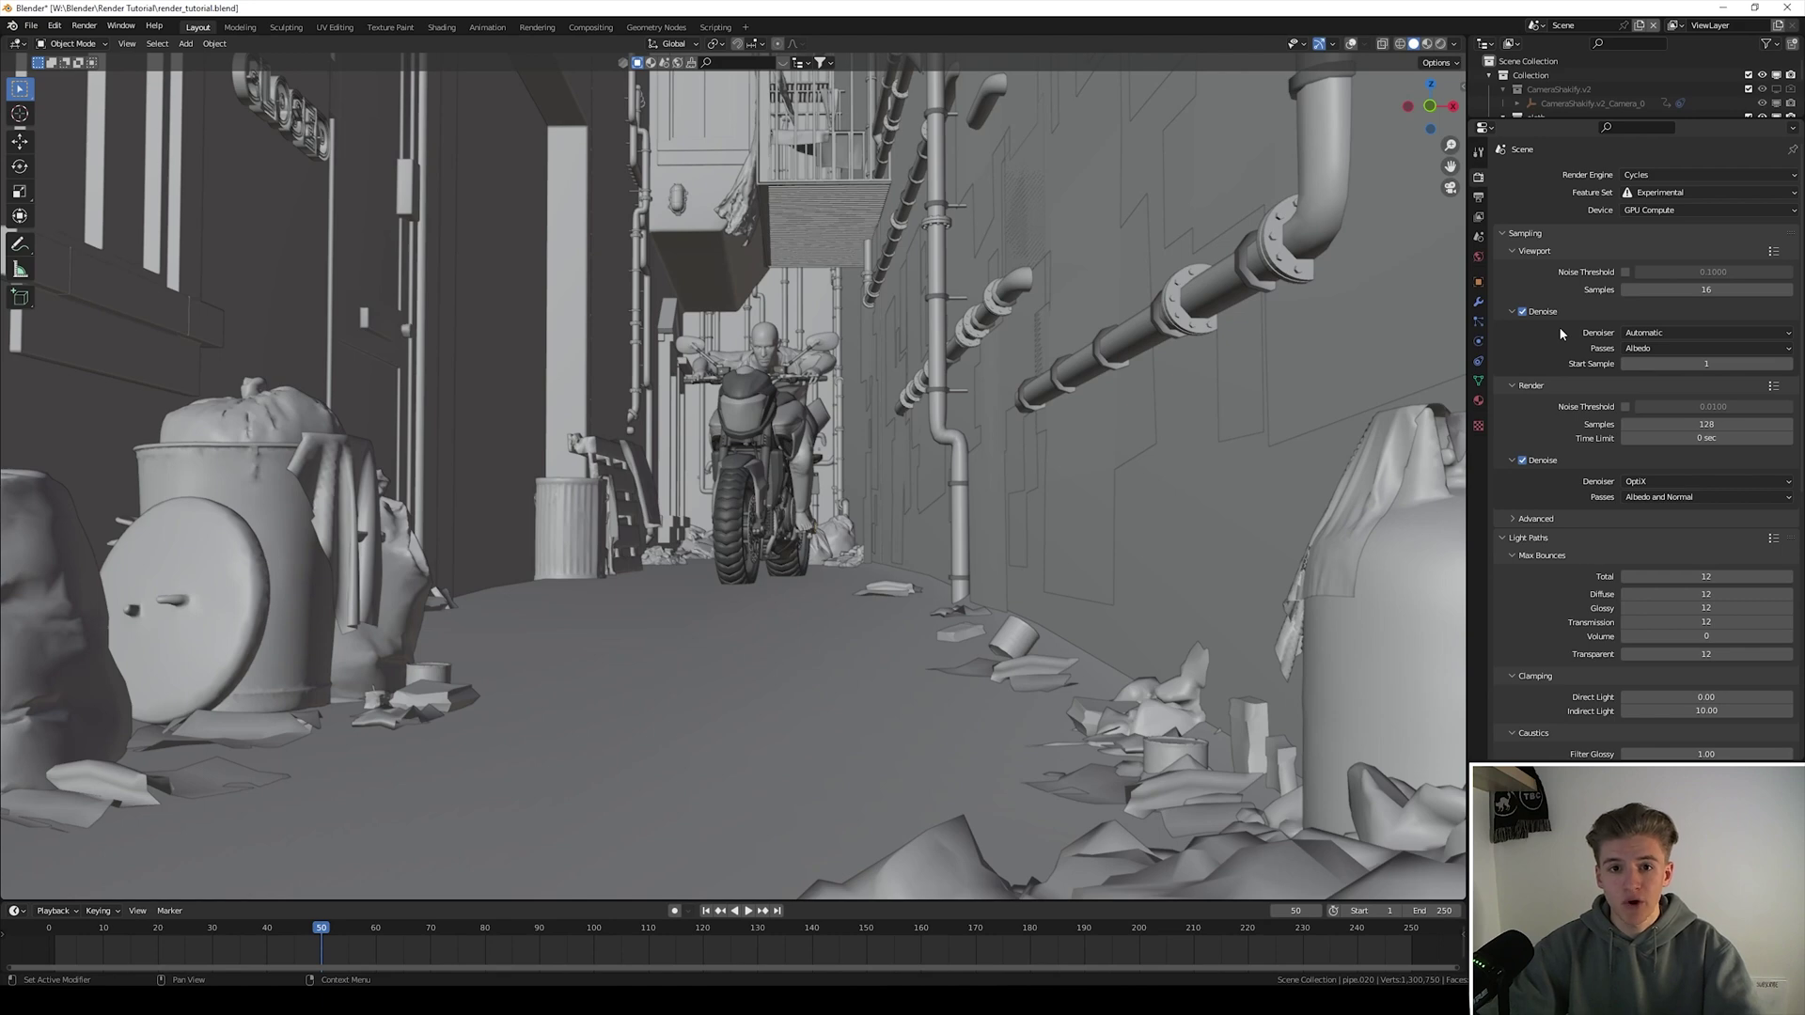
Step: Keep GPU Compute as the render device and switch the viewport denoiser to OptiX
{"action": "left_click", "coordinate": [1626, 210]}
{"action": "left_click", "coordinate": [1649, 241]}
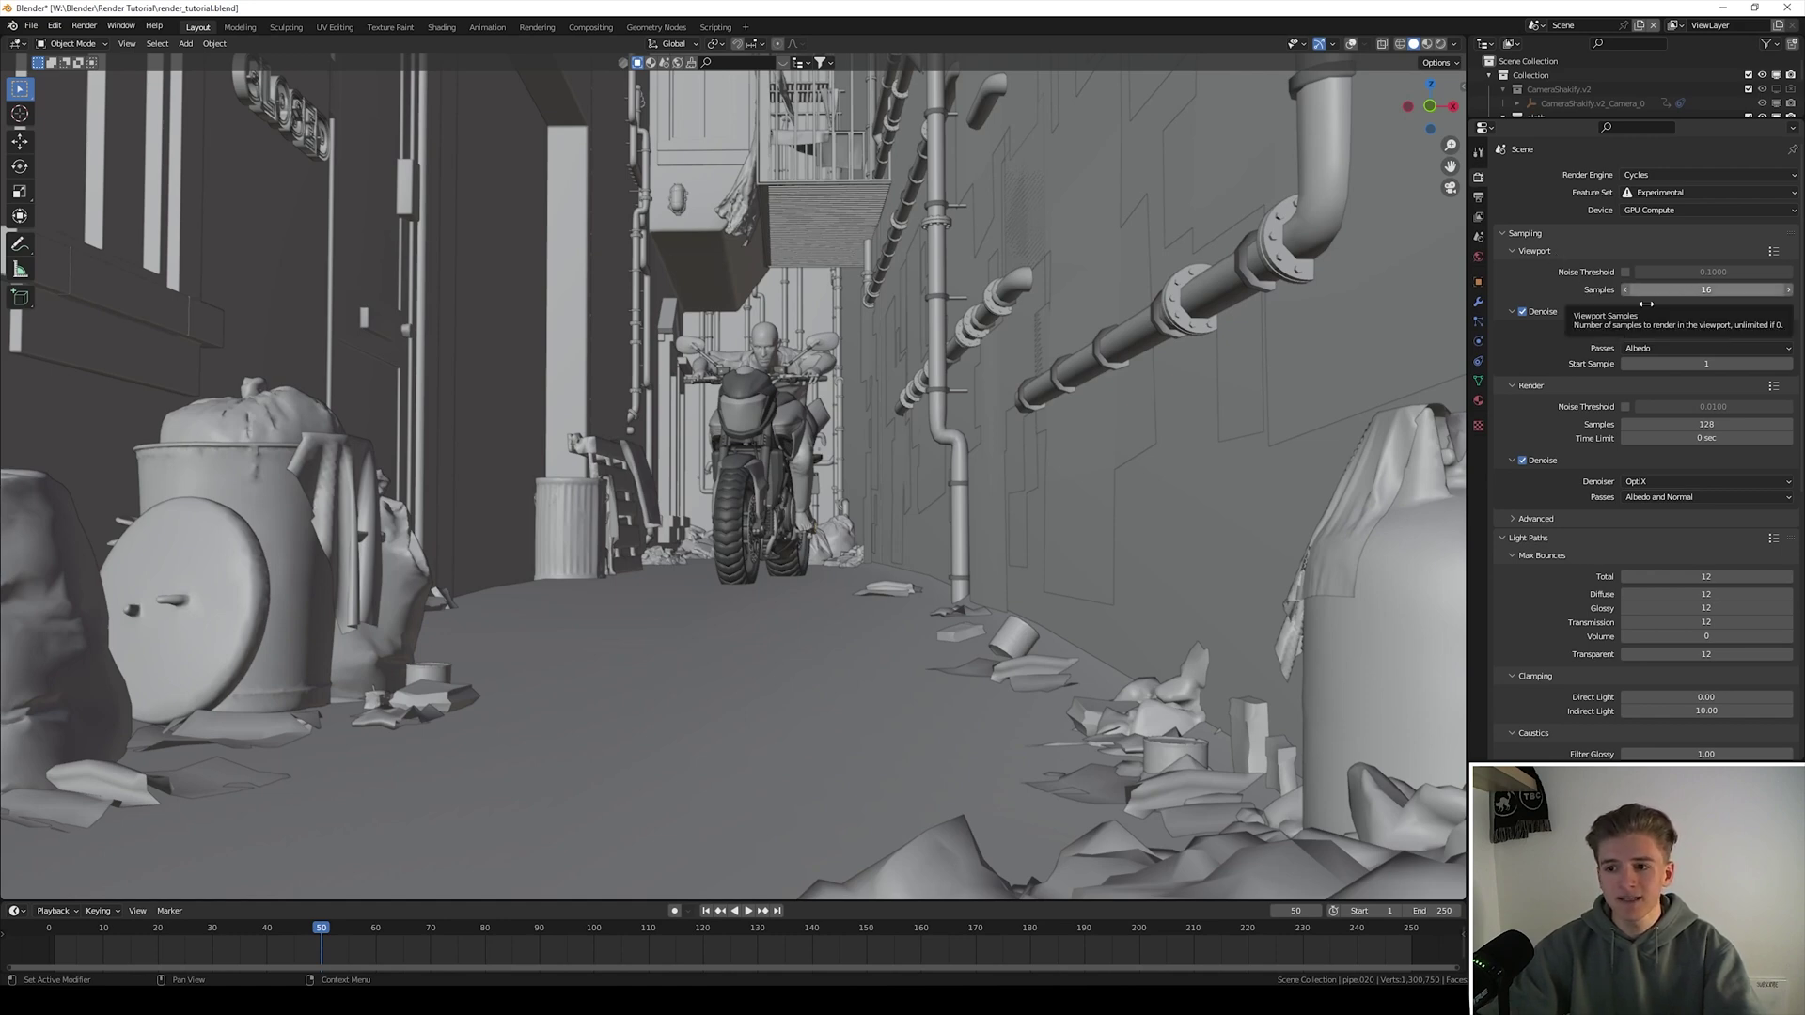
{"action": "left_click", "coordinate": [1641, 335]}
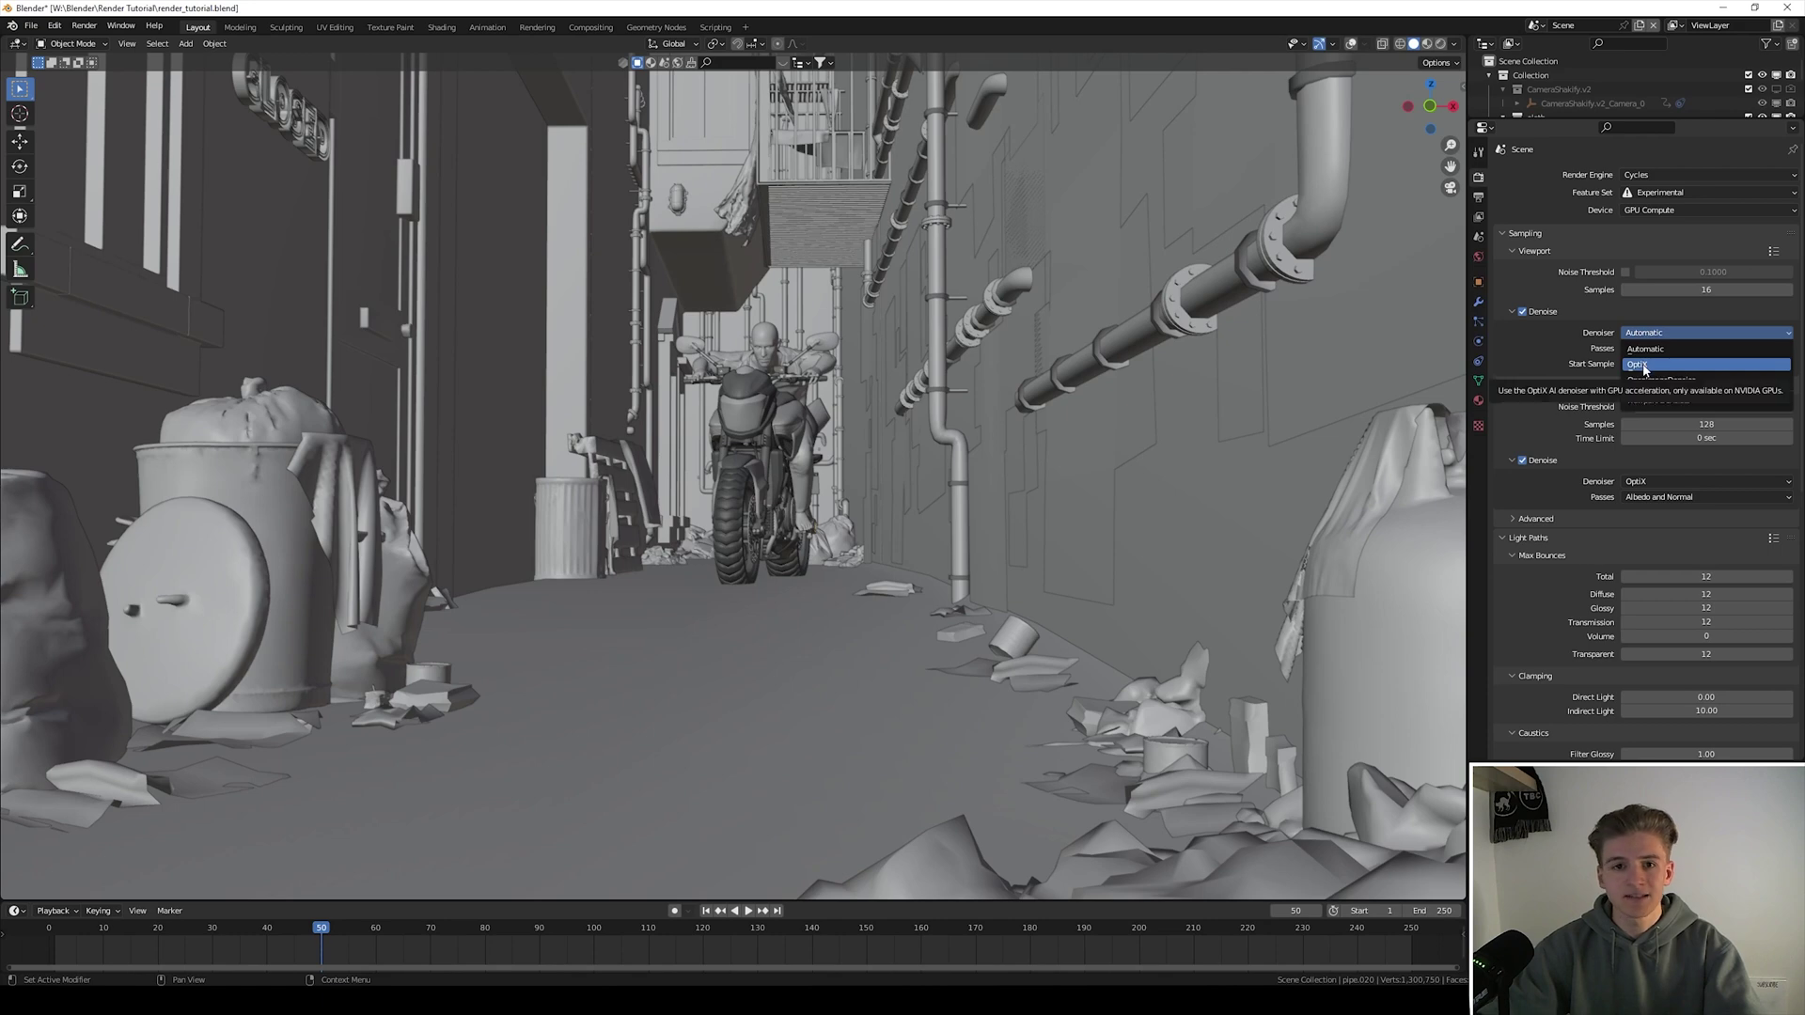
{"action": "left_click", "coordinate": [1638, 364]}
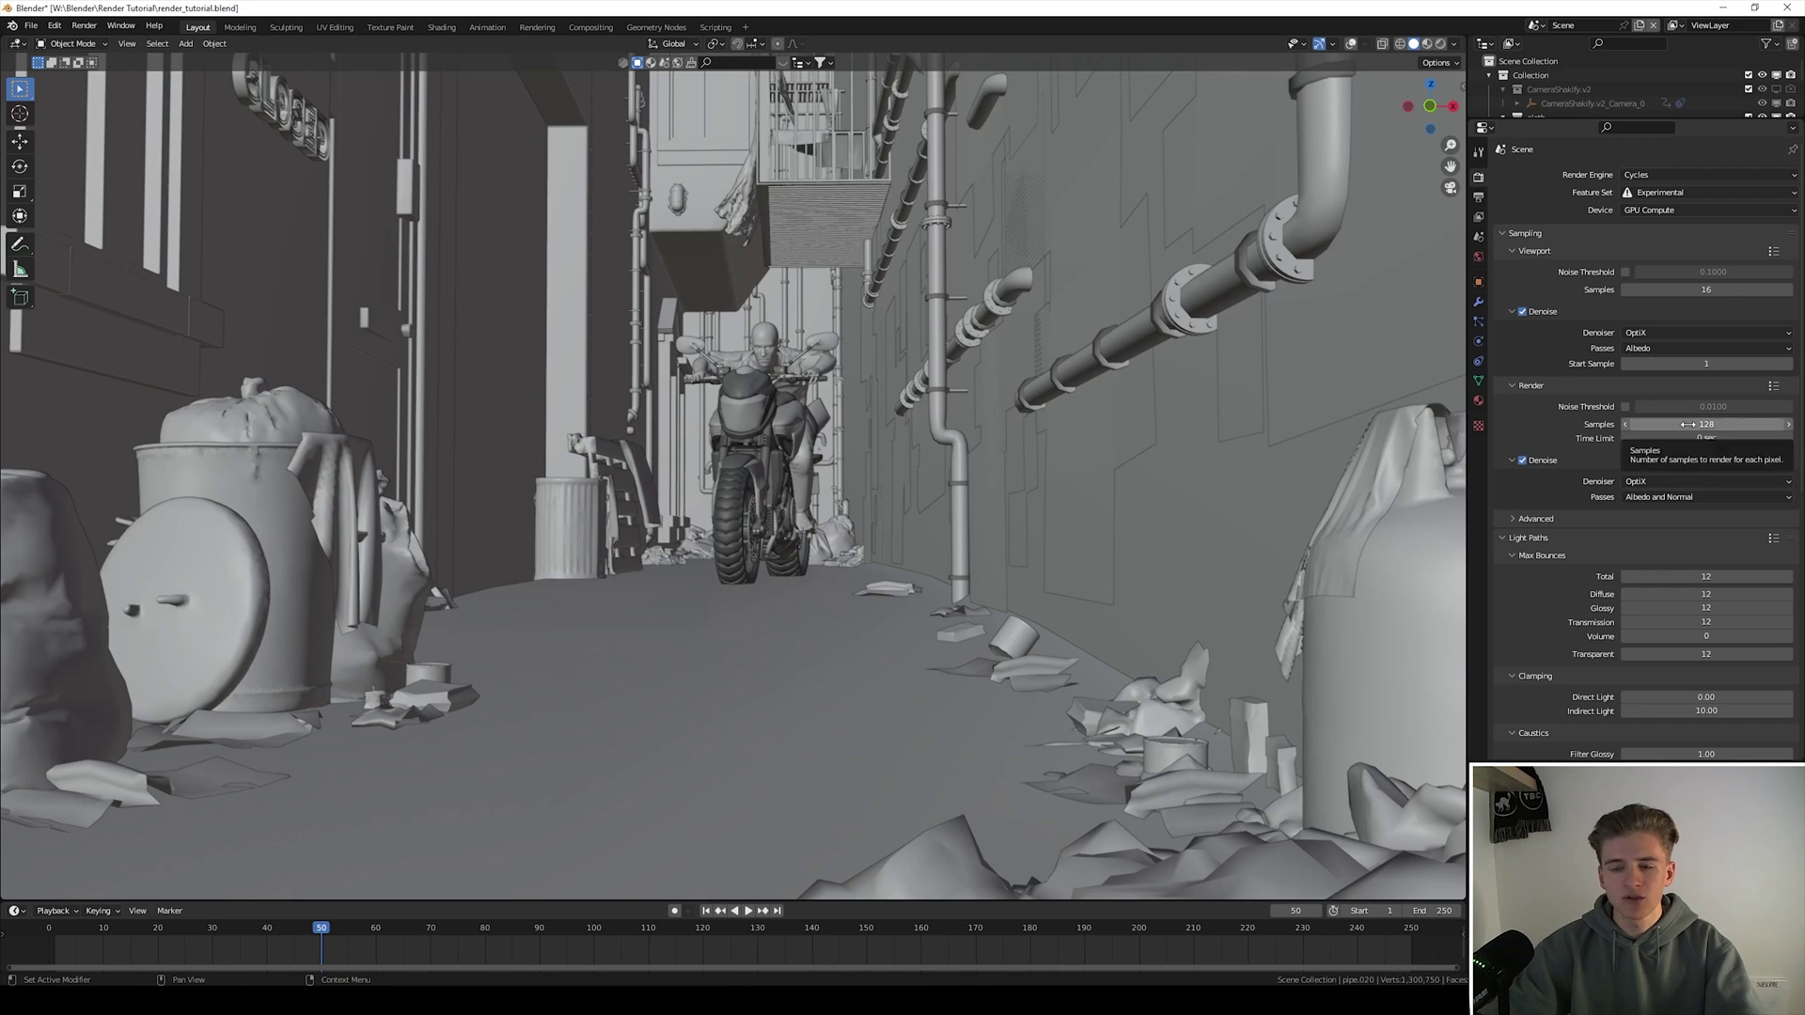
Step: Set the final render denoiser to OpenImageDenoise and enable the 0.0100 noise threshold
{"action": "left_click", "coordinate": [1513, 461]}
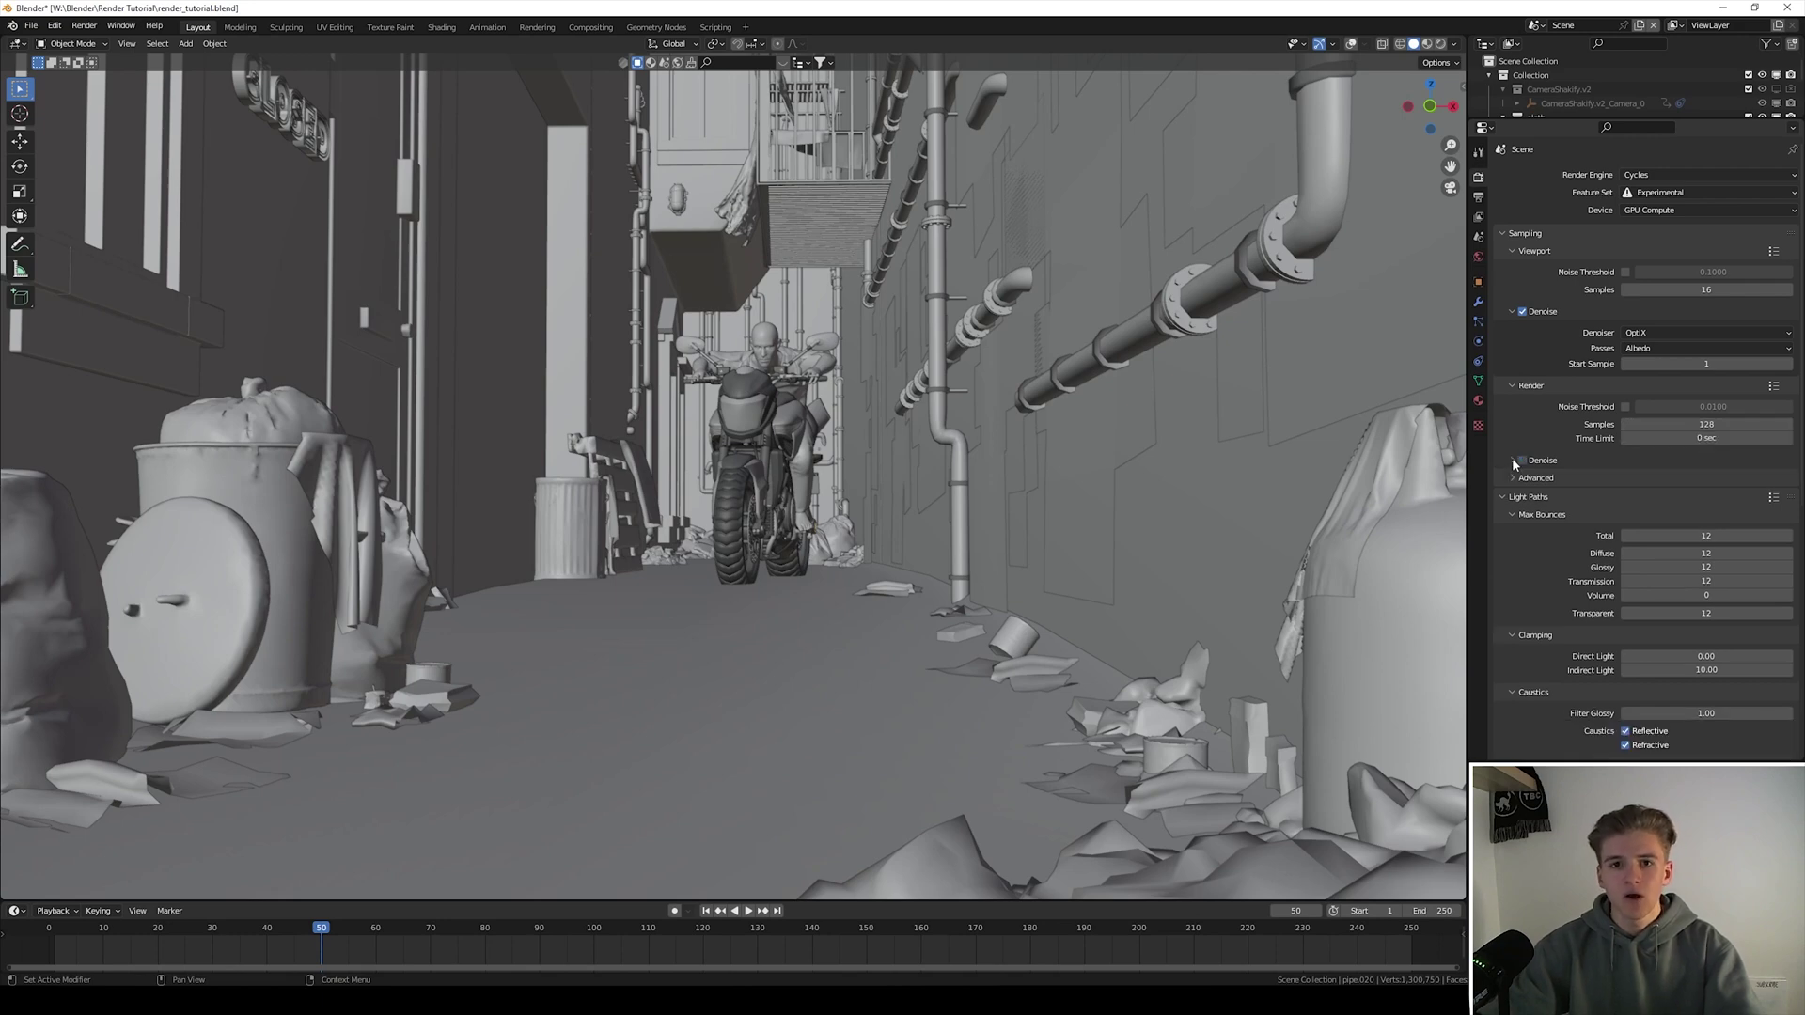
{"action": "left_click", "coordinate": [1510, 460]}
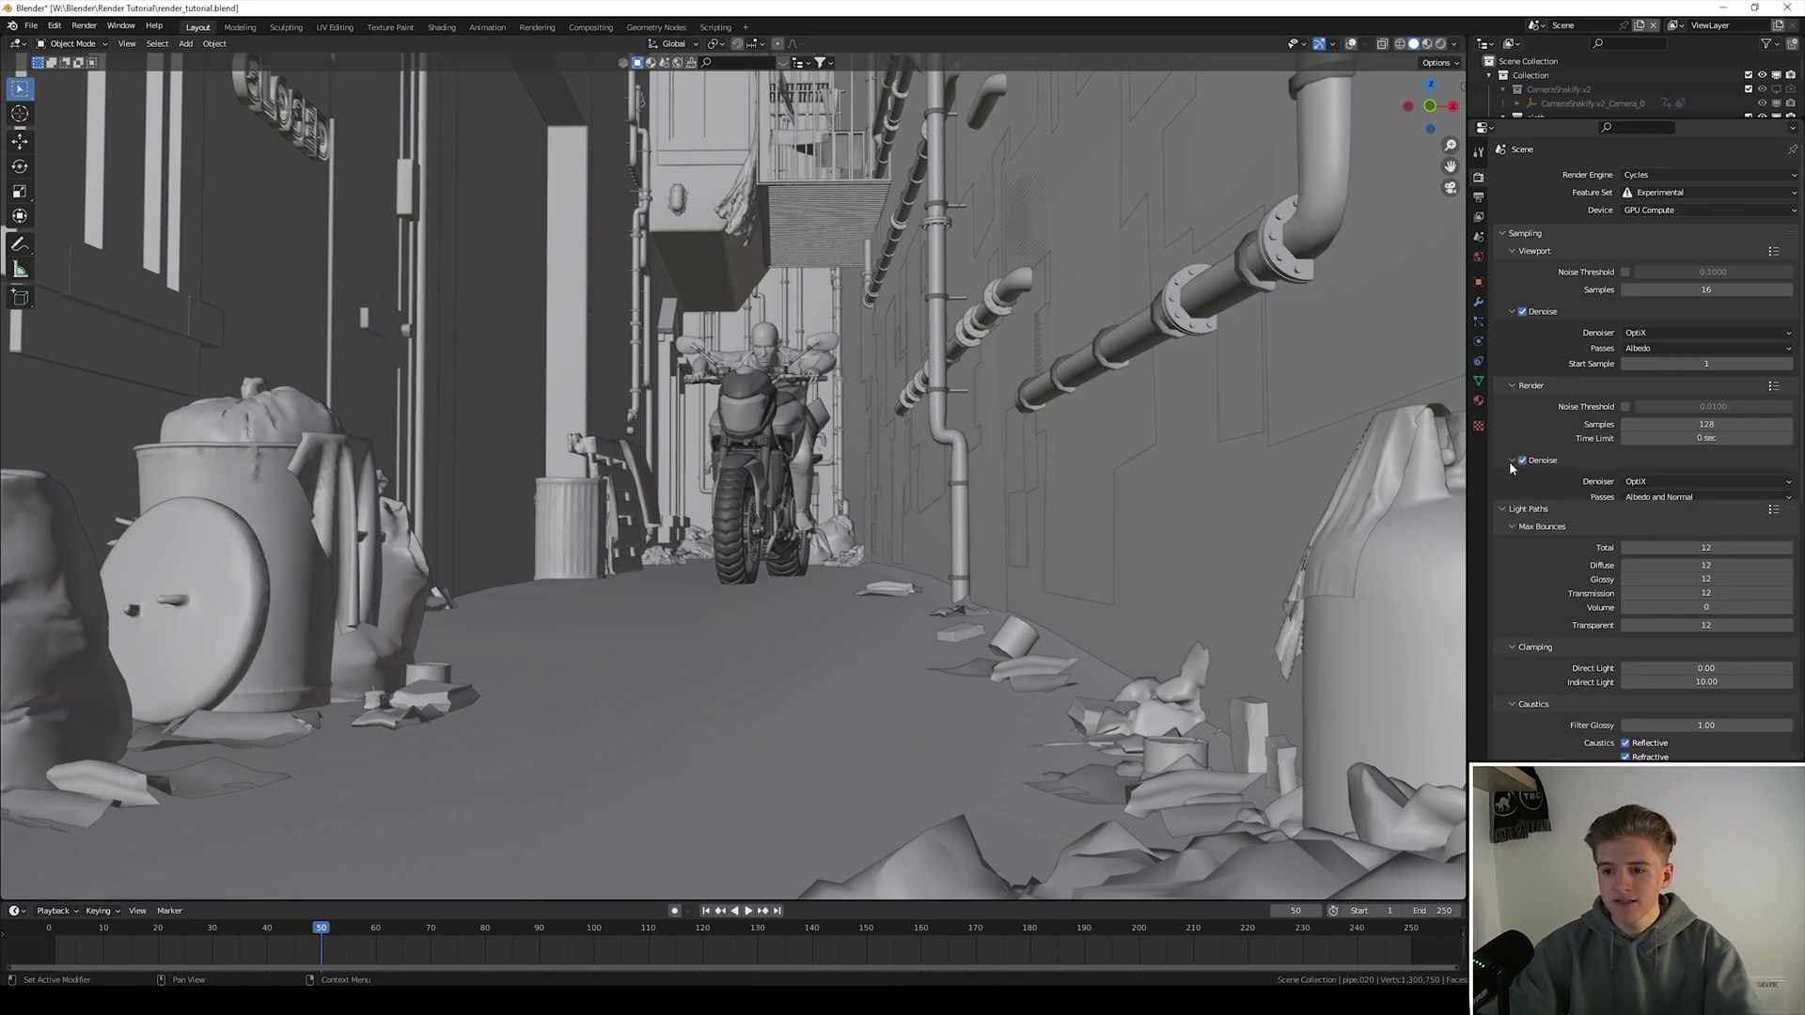
{"action": "left_click", "coordinate": [1640, 482]}
{"action": "left_click", "coordinate": [1649, 514]}
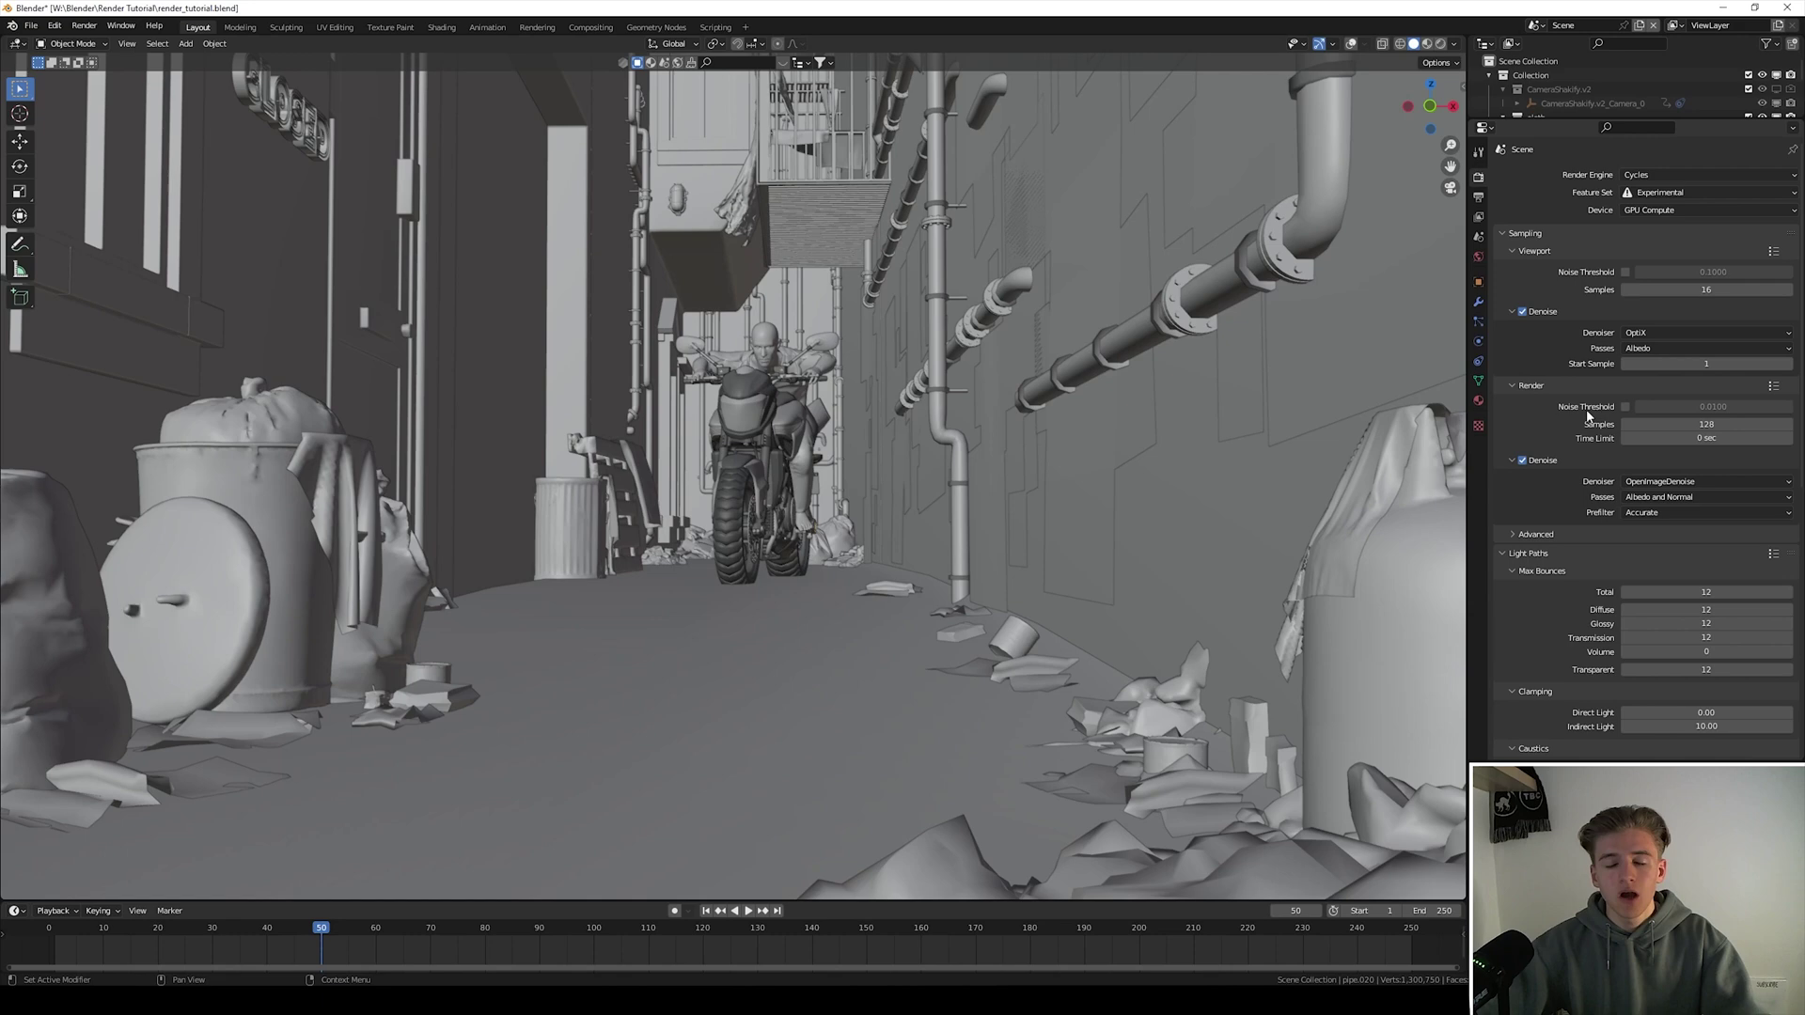
{"action": "left_click", "coordinate": [1626, 407]}
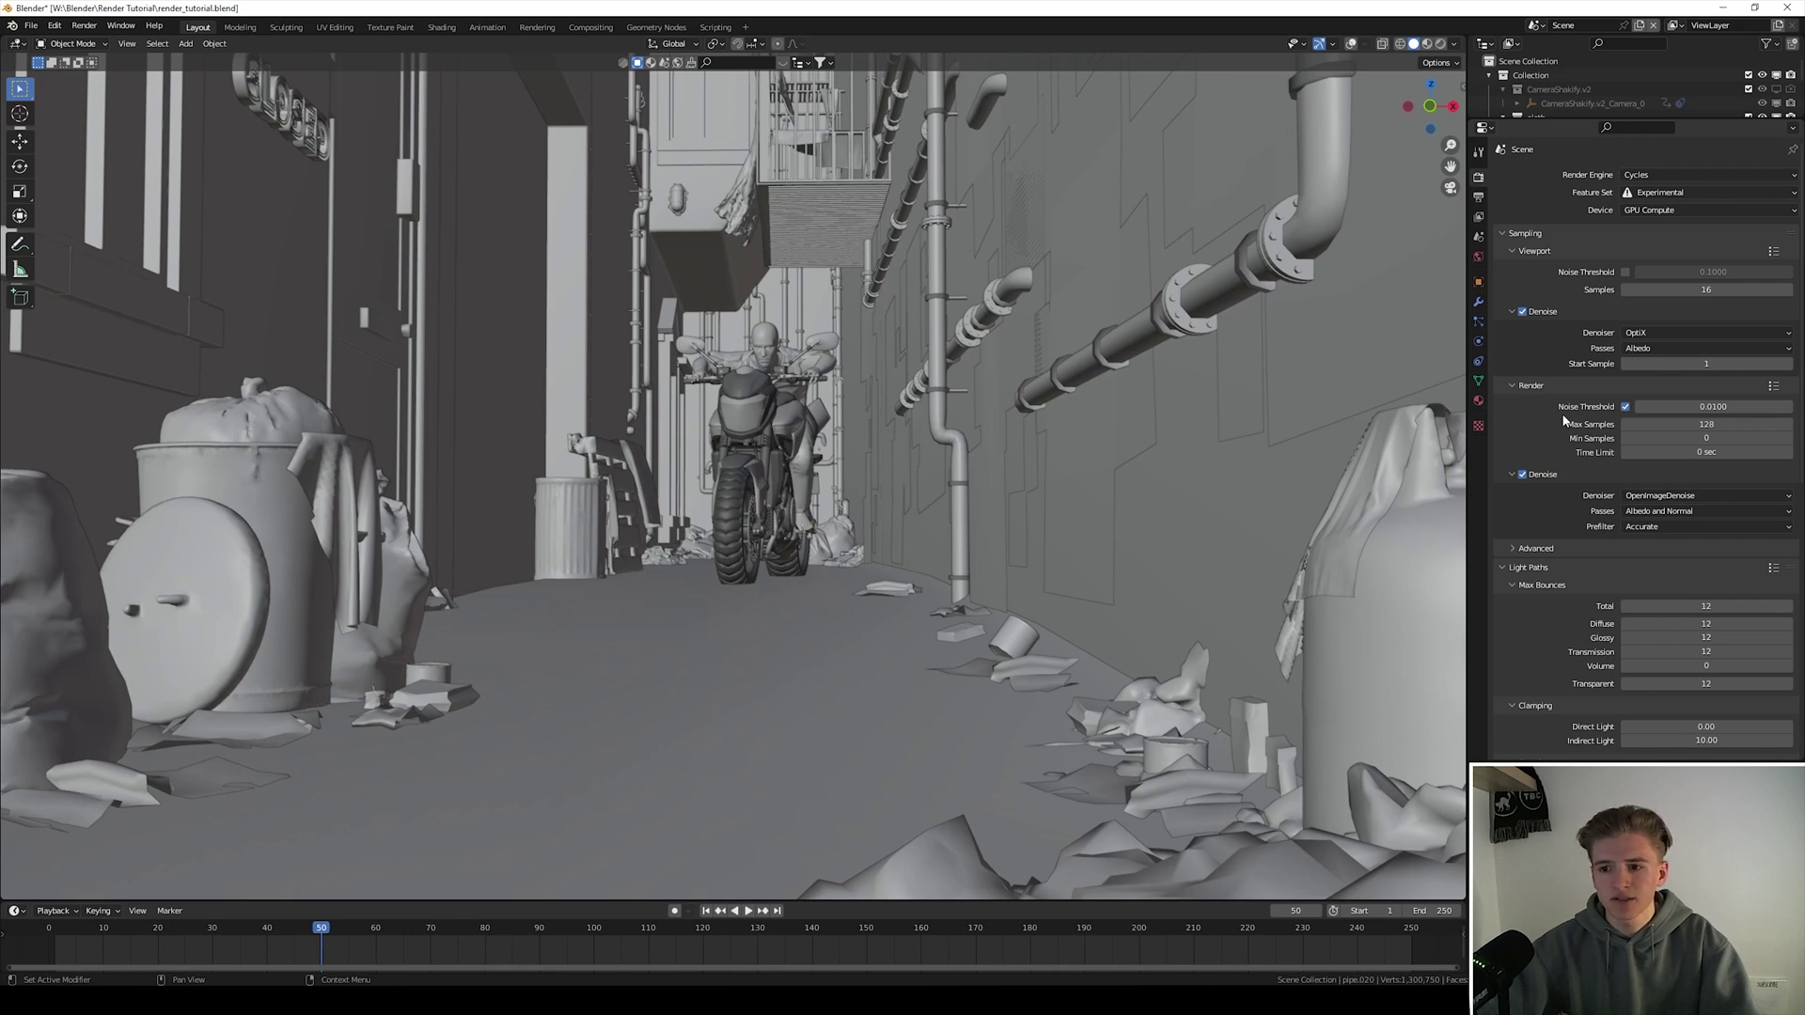
Step: Lower Total, Diffuse, Glossy, Transmission and Transparent max bounces from 12 to 4
{"action": "scroll", "coordinate": [1564, 418], "scroll_direction": "down", "scroll_amount": 5}
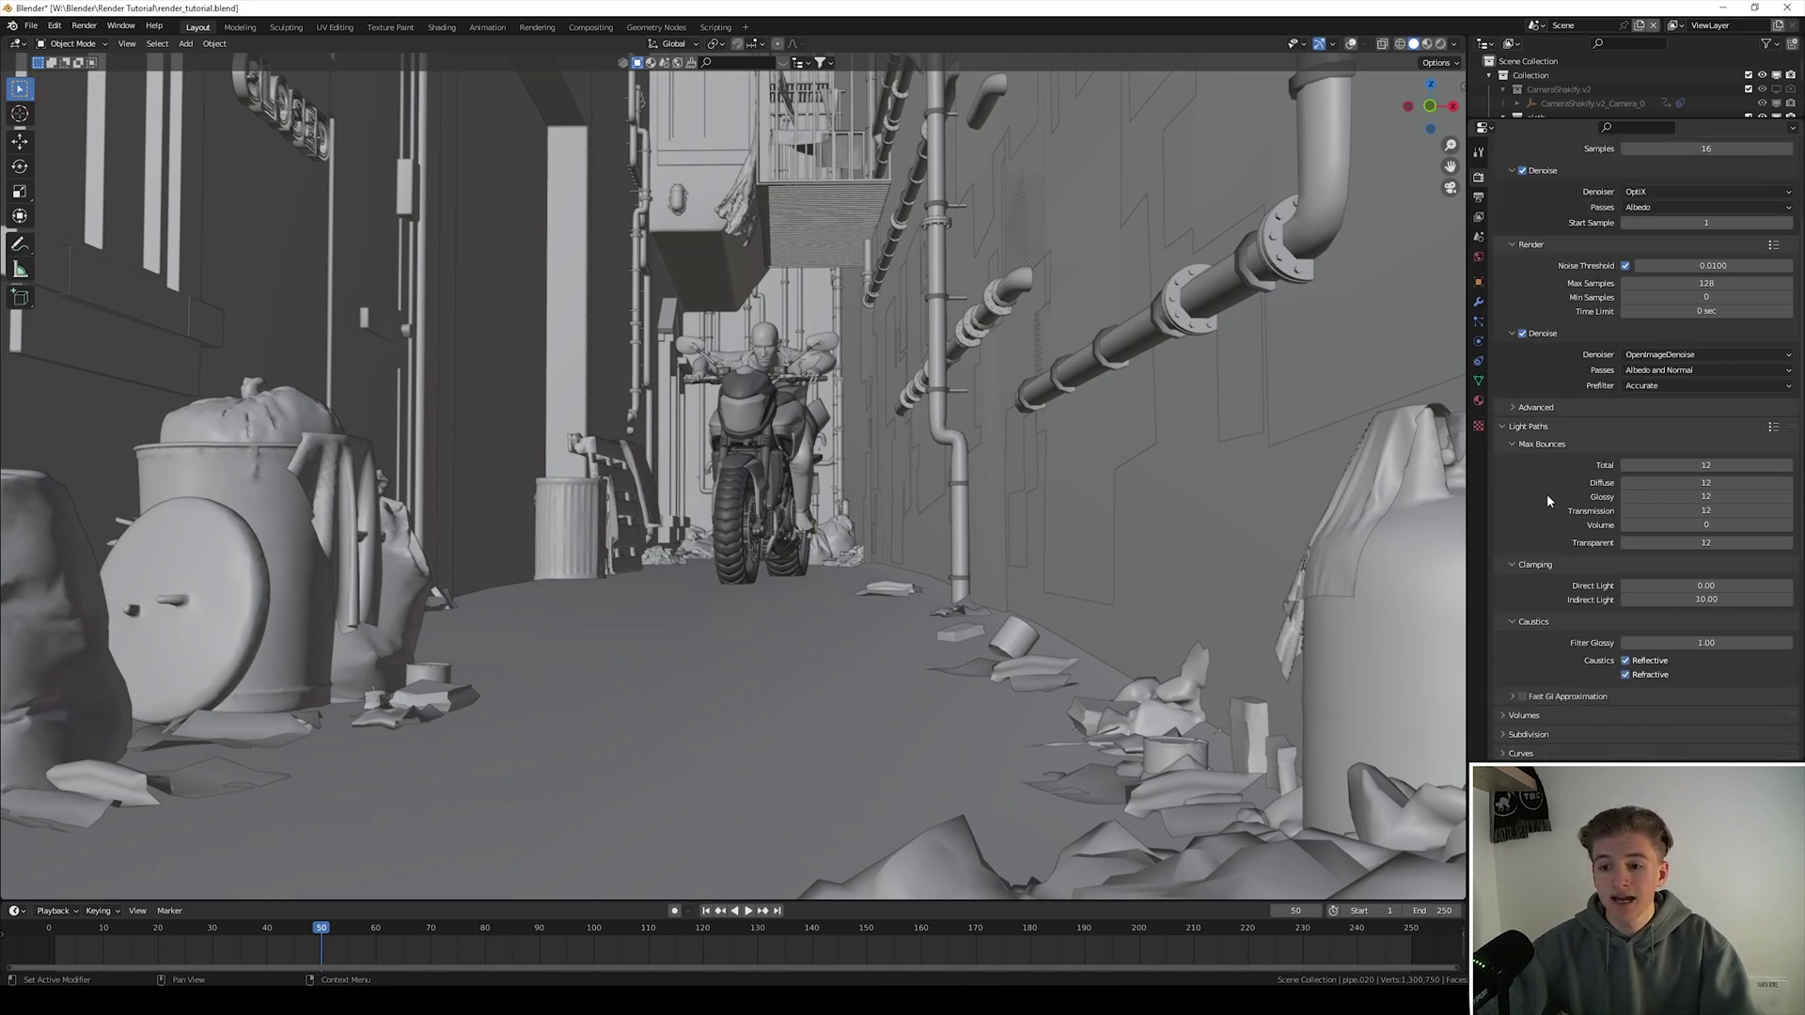
{"action": "scroll", "coordinate": [1561, 495], "scroll_direction": "down", "scroll_amount": 1}
{"action": "scroll", "coordinate": [1531, 411], "scroll_direction": "down", "scroll_amount": 2}
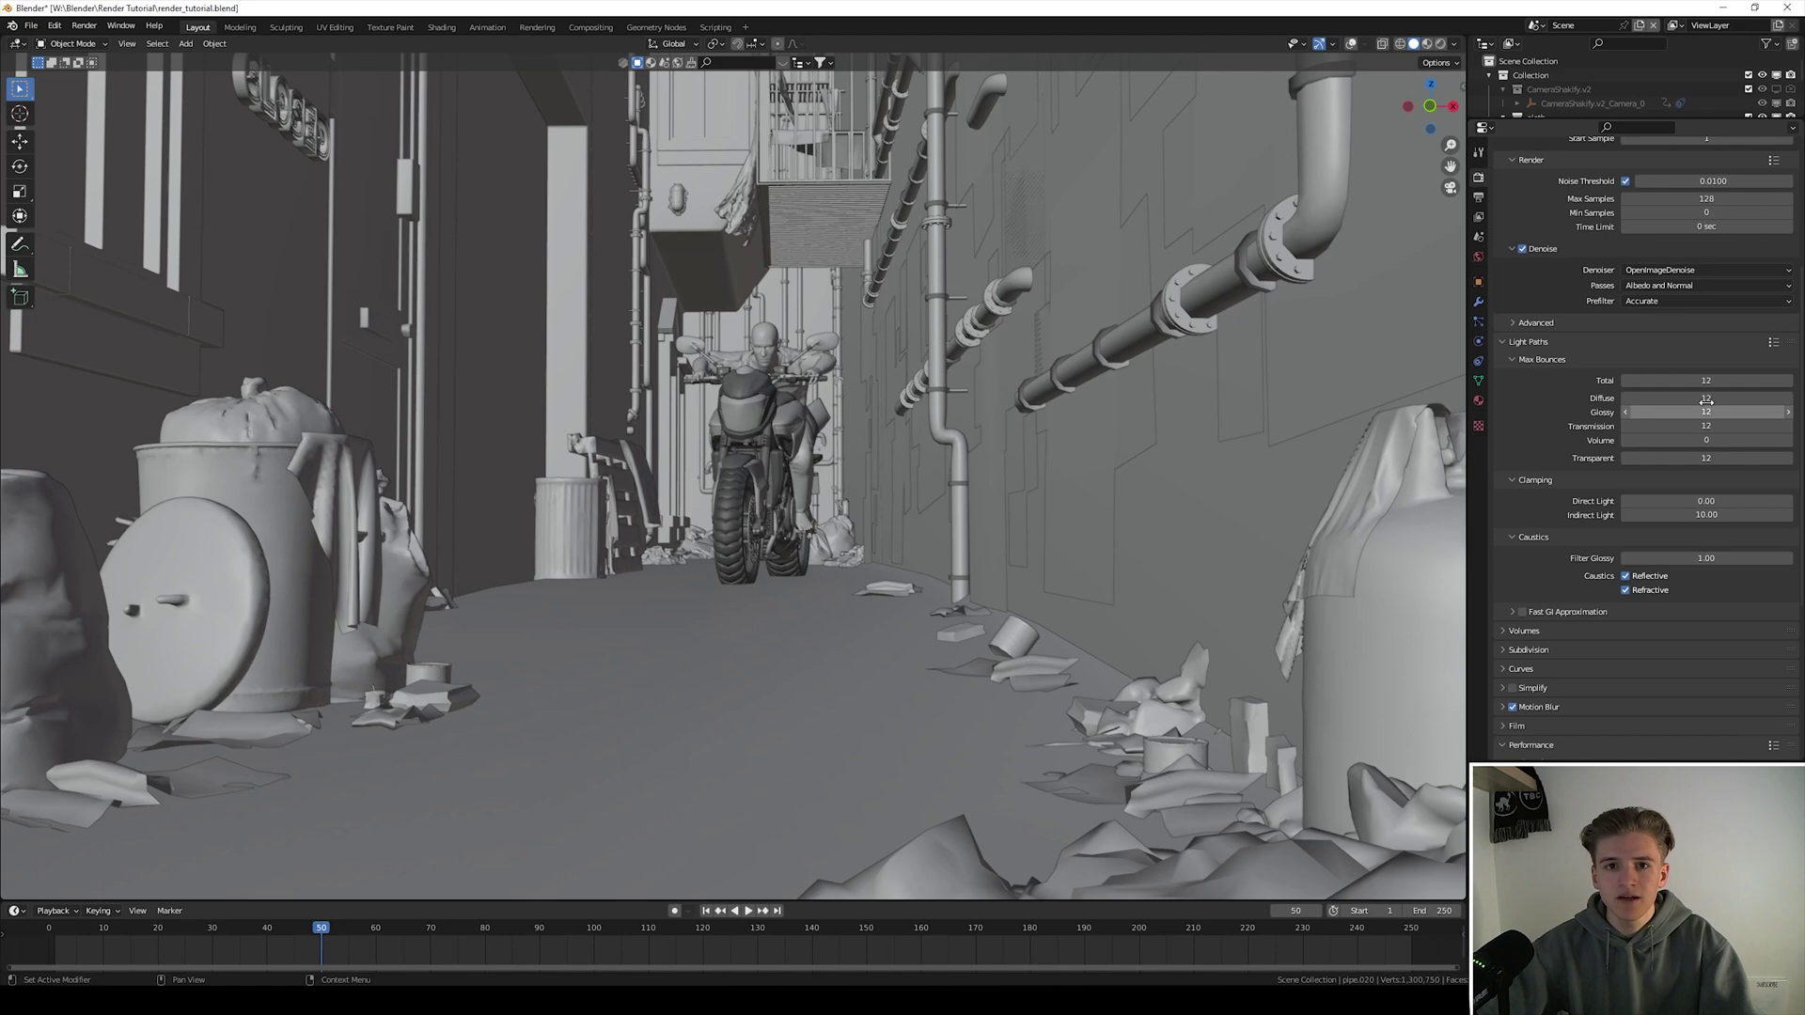
{"action": "left_click_drag", "start_coordinate": [1706, 379], "coordinate": [1561, 398]}
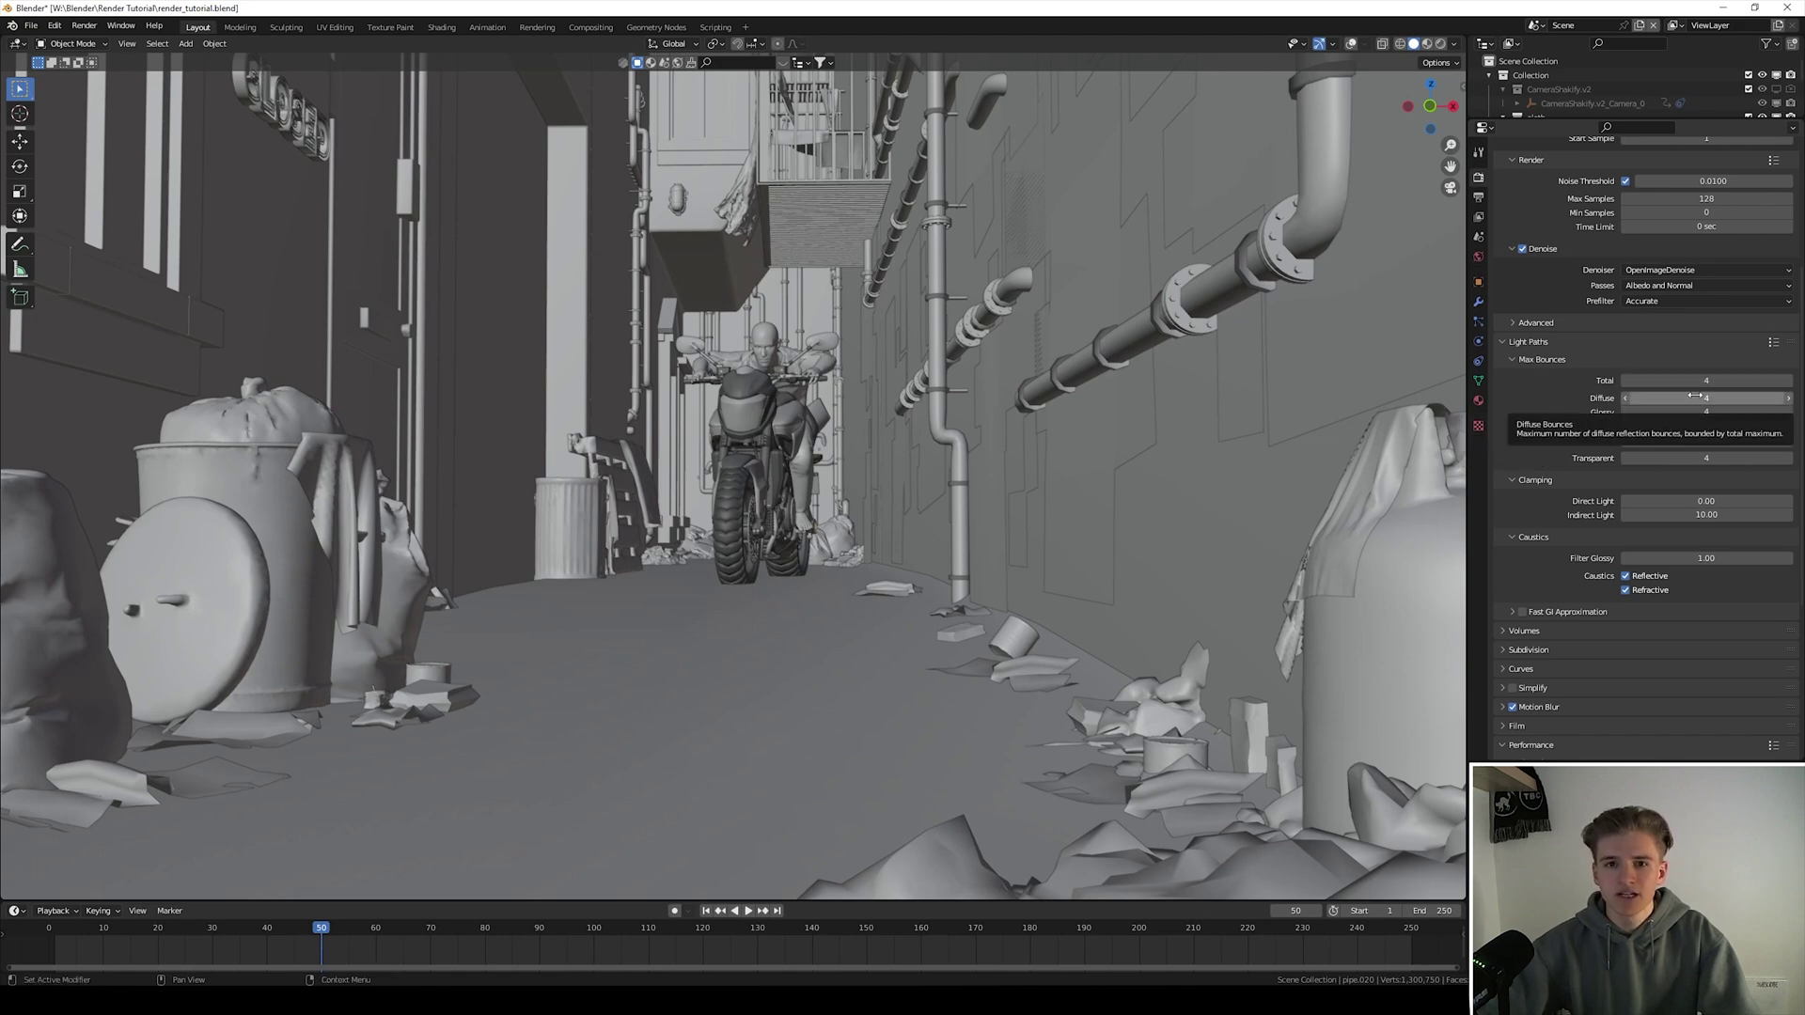
Step: Expand the Fast GI Approximation panel and scroll further down the render settings
{"action": "scroll", "coordinate": [1598, 413], "scroll_direction": "down", "scroll_amount": 5}
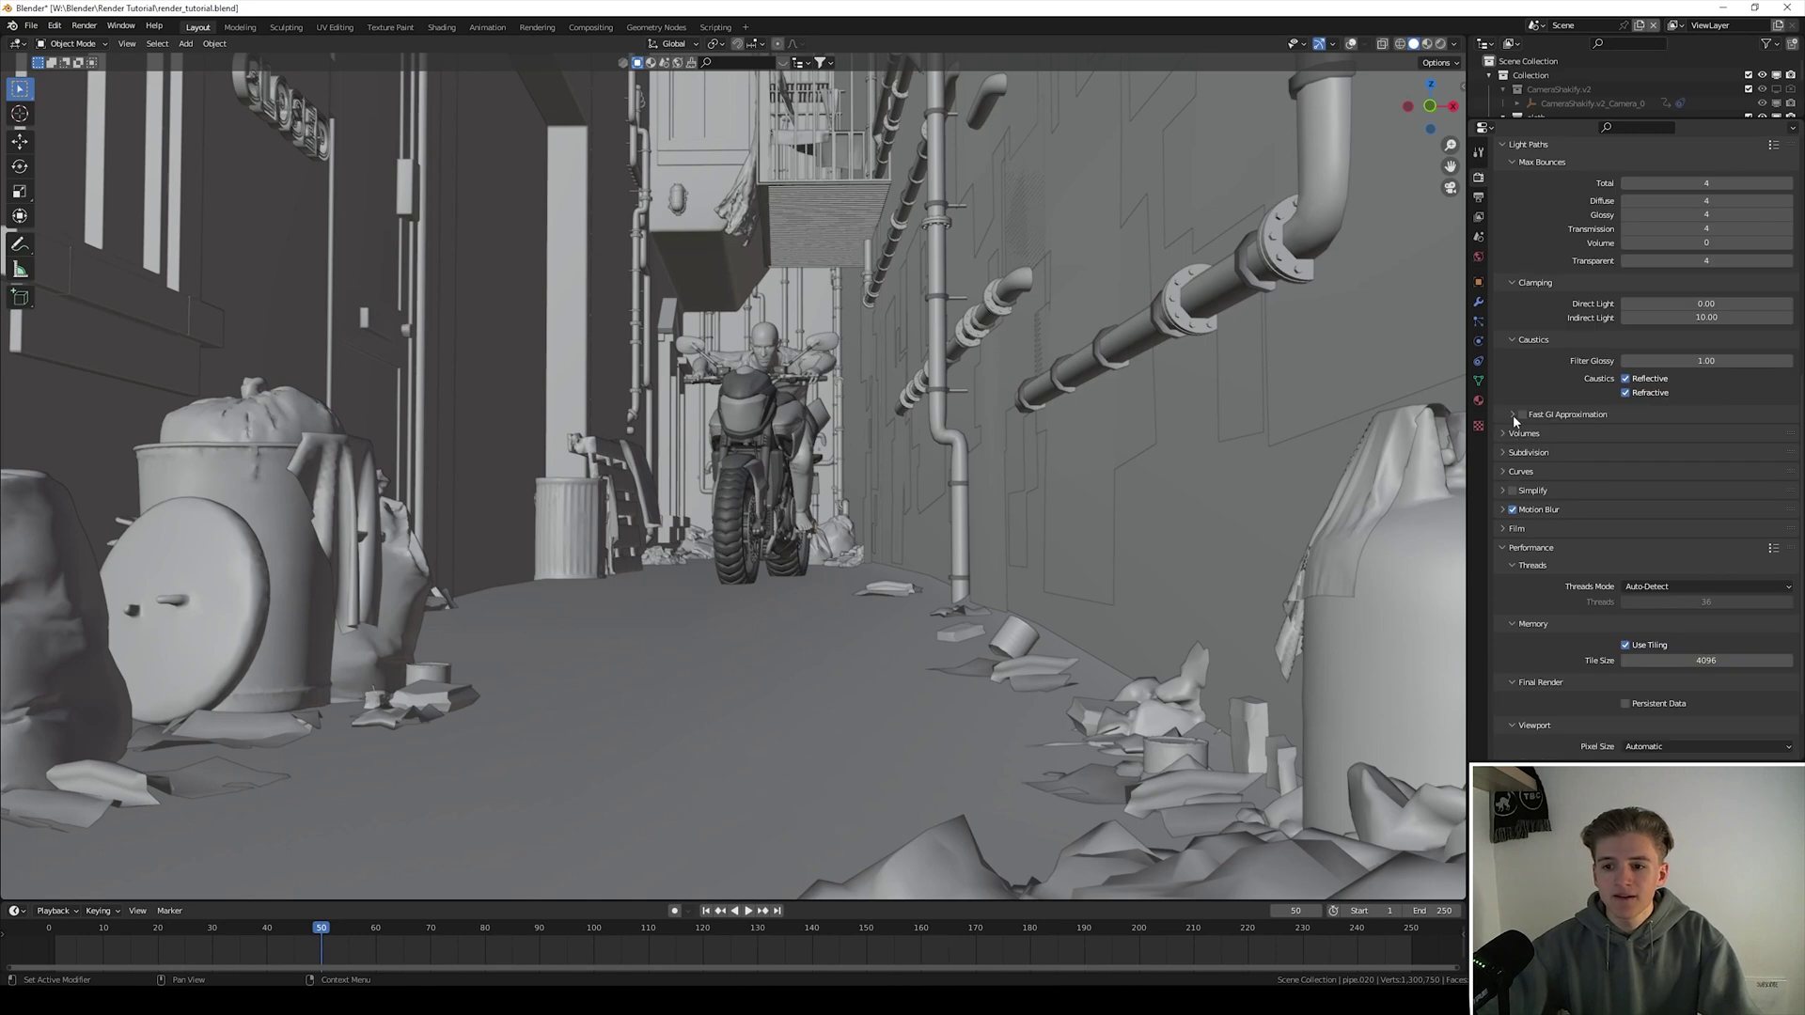
{"action": "left_click", "coordinate": [1512, 414]}
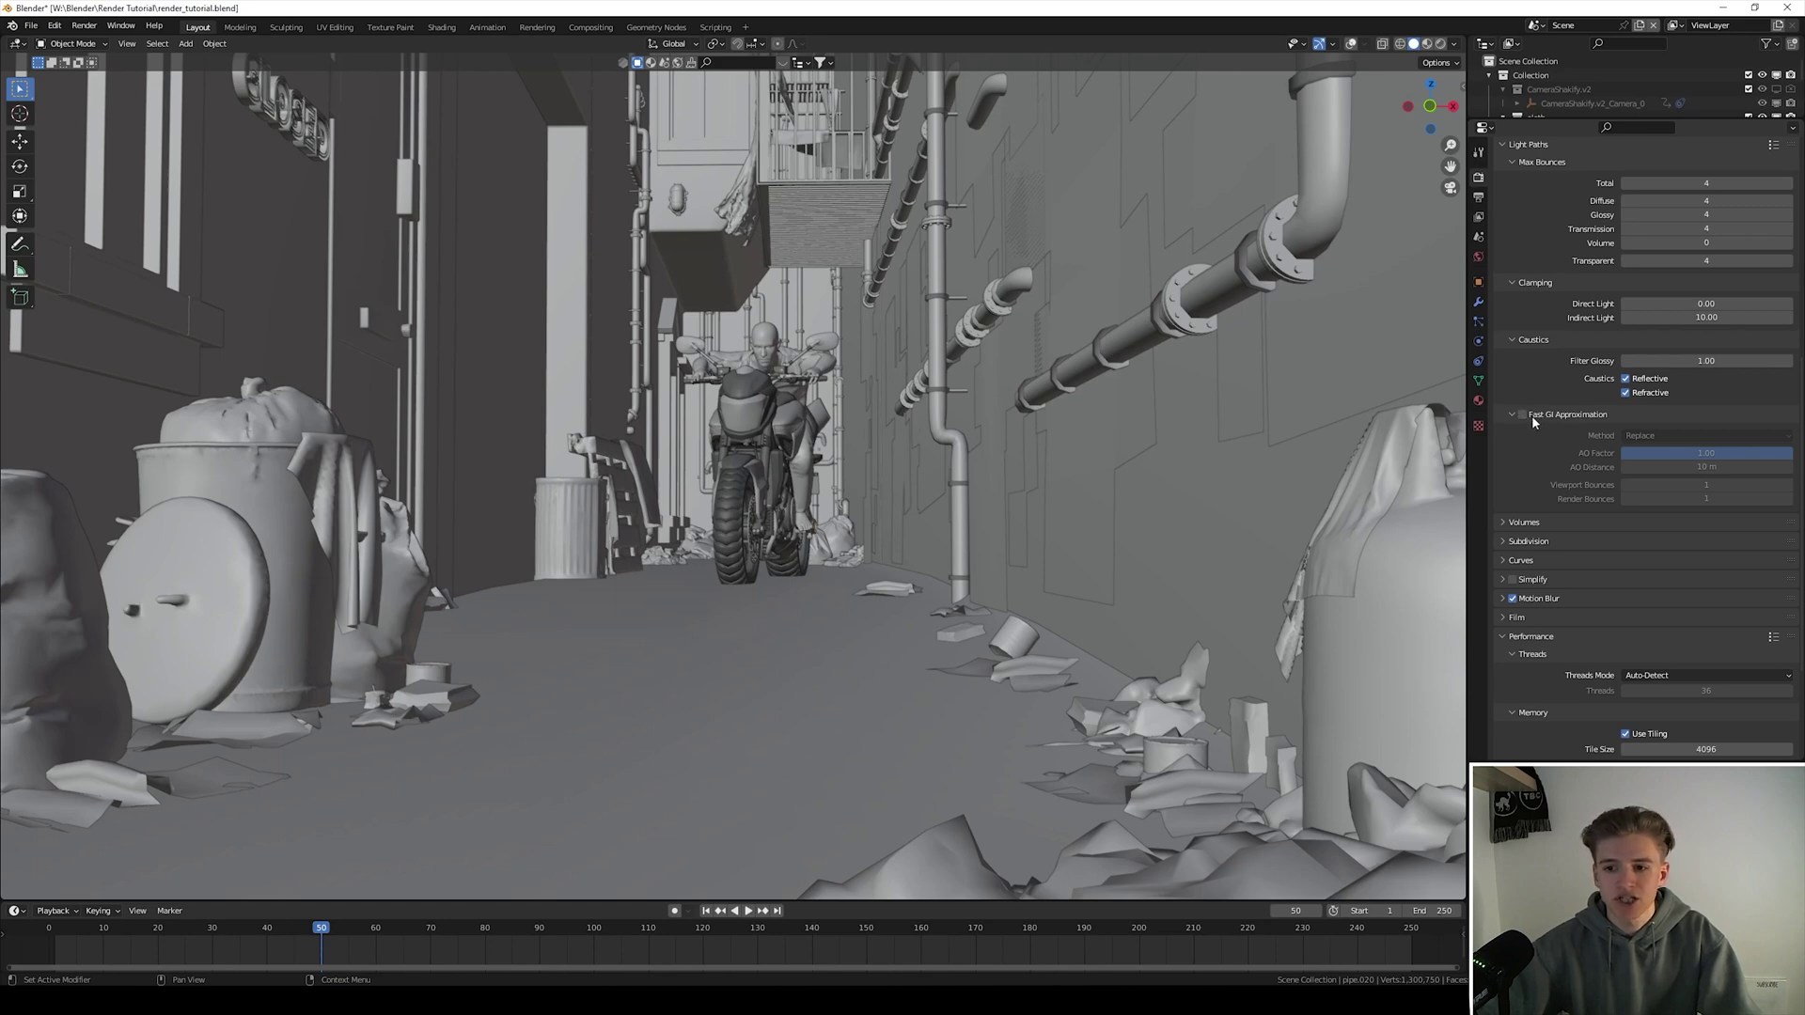
{"action": "scroll", "coordinate": [1533, 421], "scroll_direction": "down", "scroll_amount": 5}
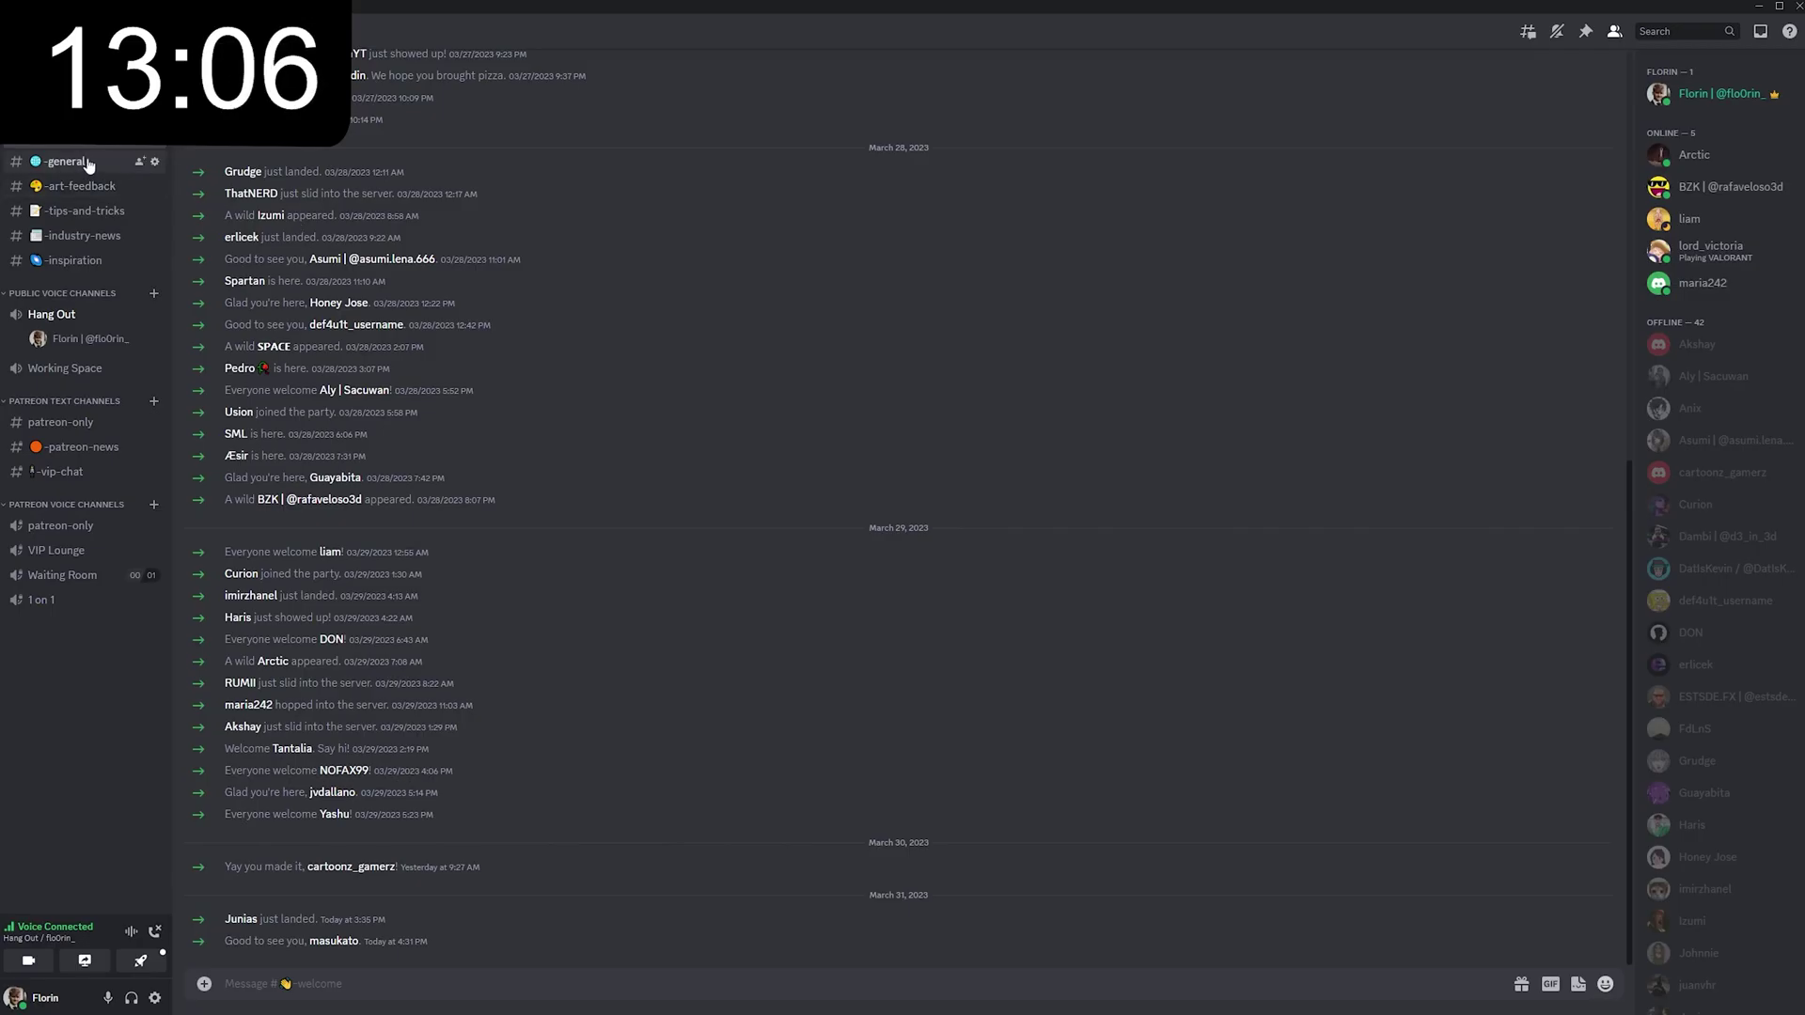
Step: Browse the #general, #art-feedback, #tips-and-tricks and #industry-news channels, ending in #inspiration
{"action": "left_click", "coordinate": [89, 165]}
{"action": "left_click", "coordinate": [80, 187]}
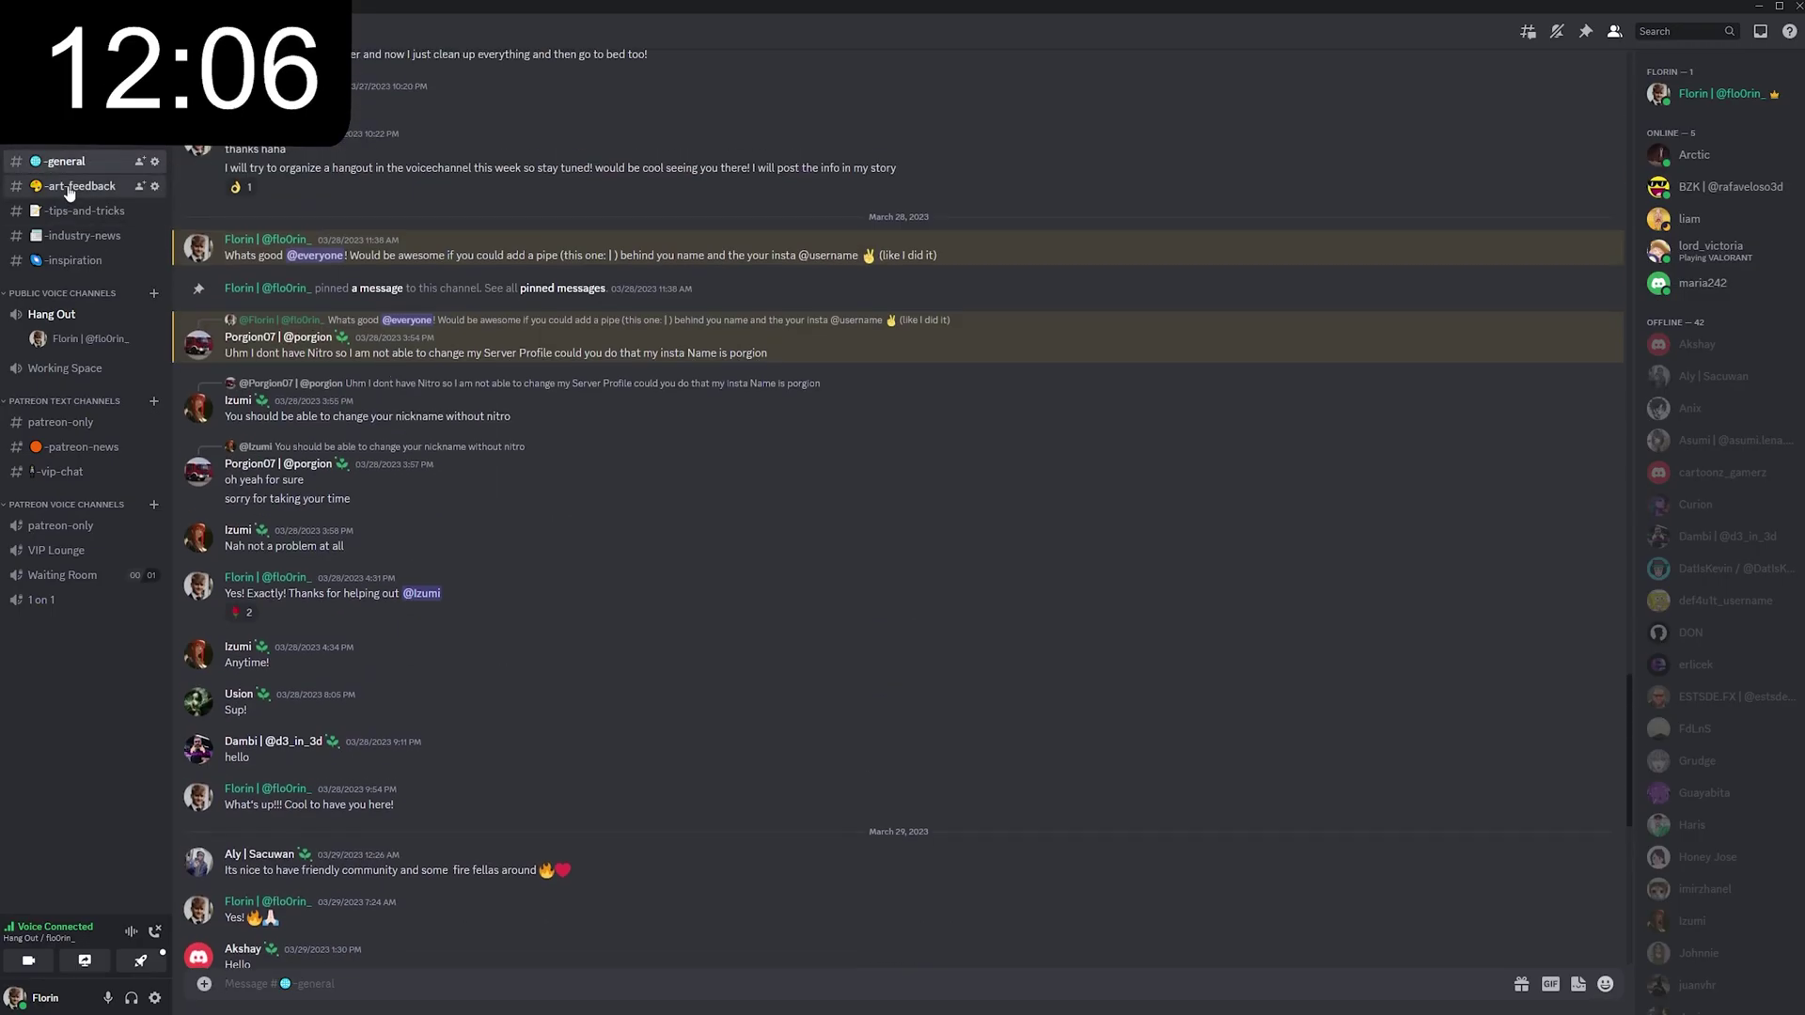
{"action": "scroll", "coordinate": [426, 451], "scroll_direction": "up", "scroll_amount": 10}
{"action": "scroll", "coordinate": [427, 451], "scroll_direction": "up", "scroll_amount": 15}
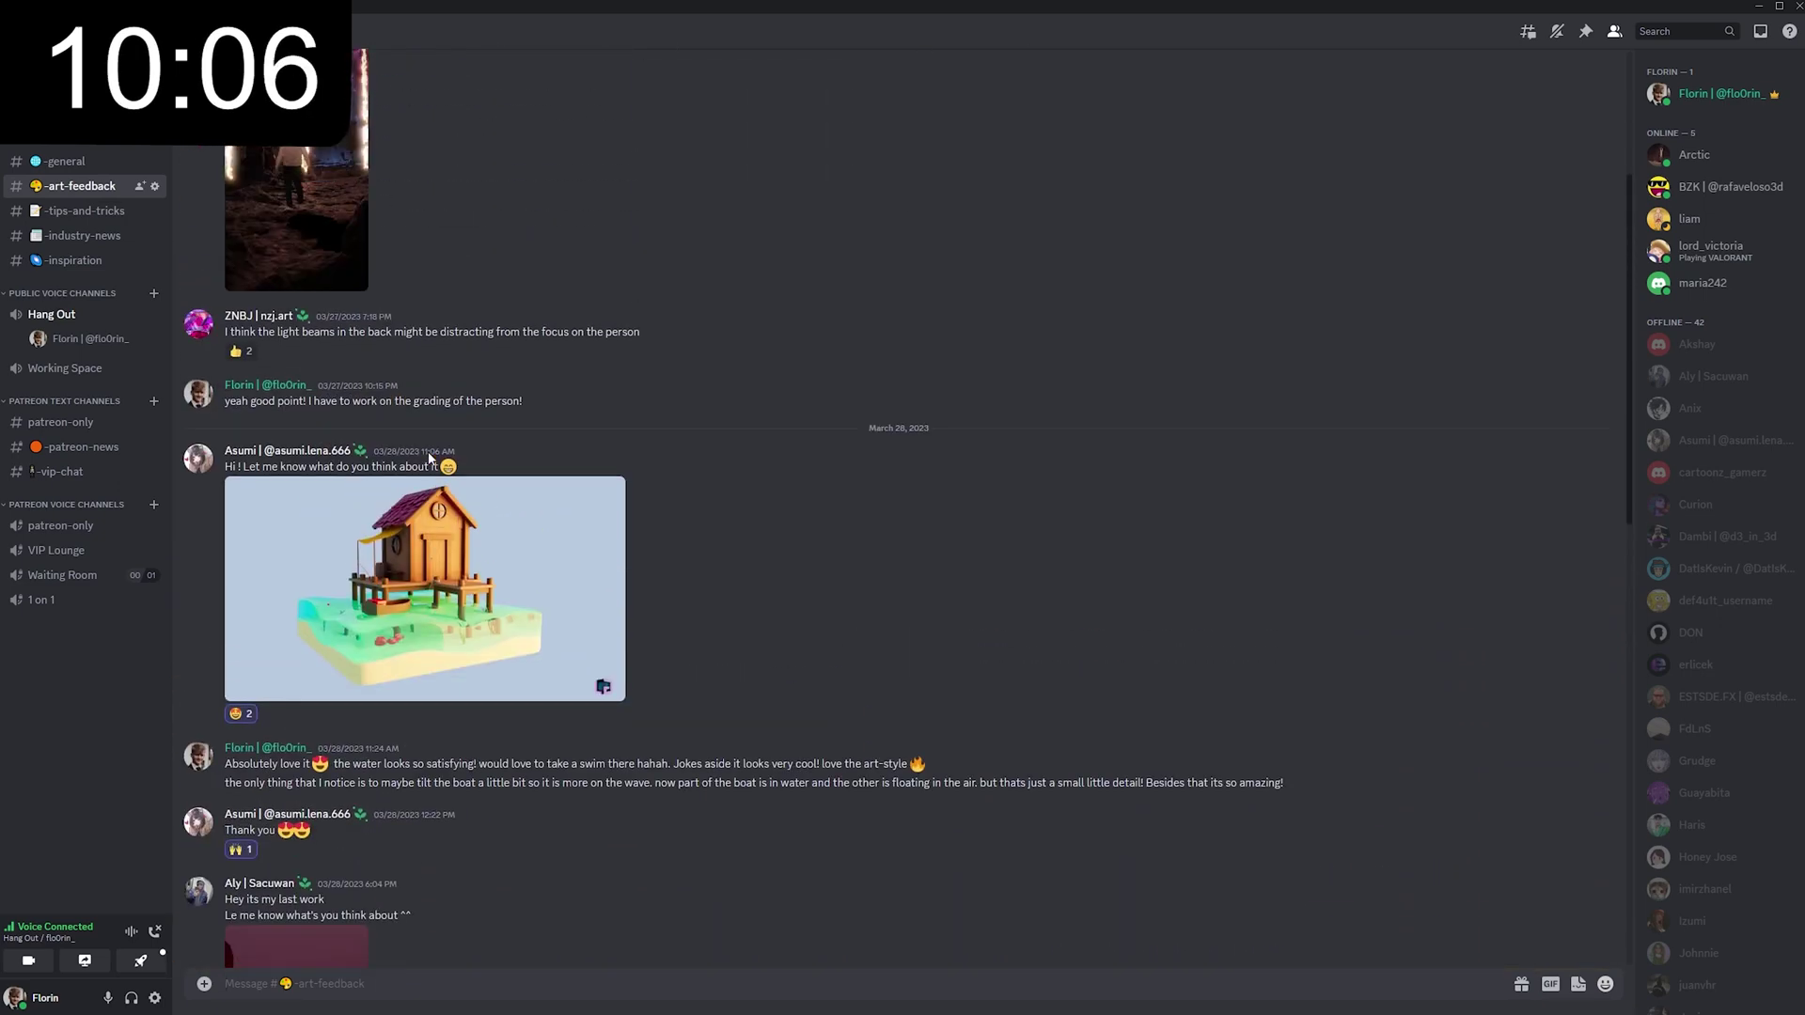
{"action": "left_click", "coordinate": [85, 211]}
{"action": "left_click", "coordinate": [85, 235]}
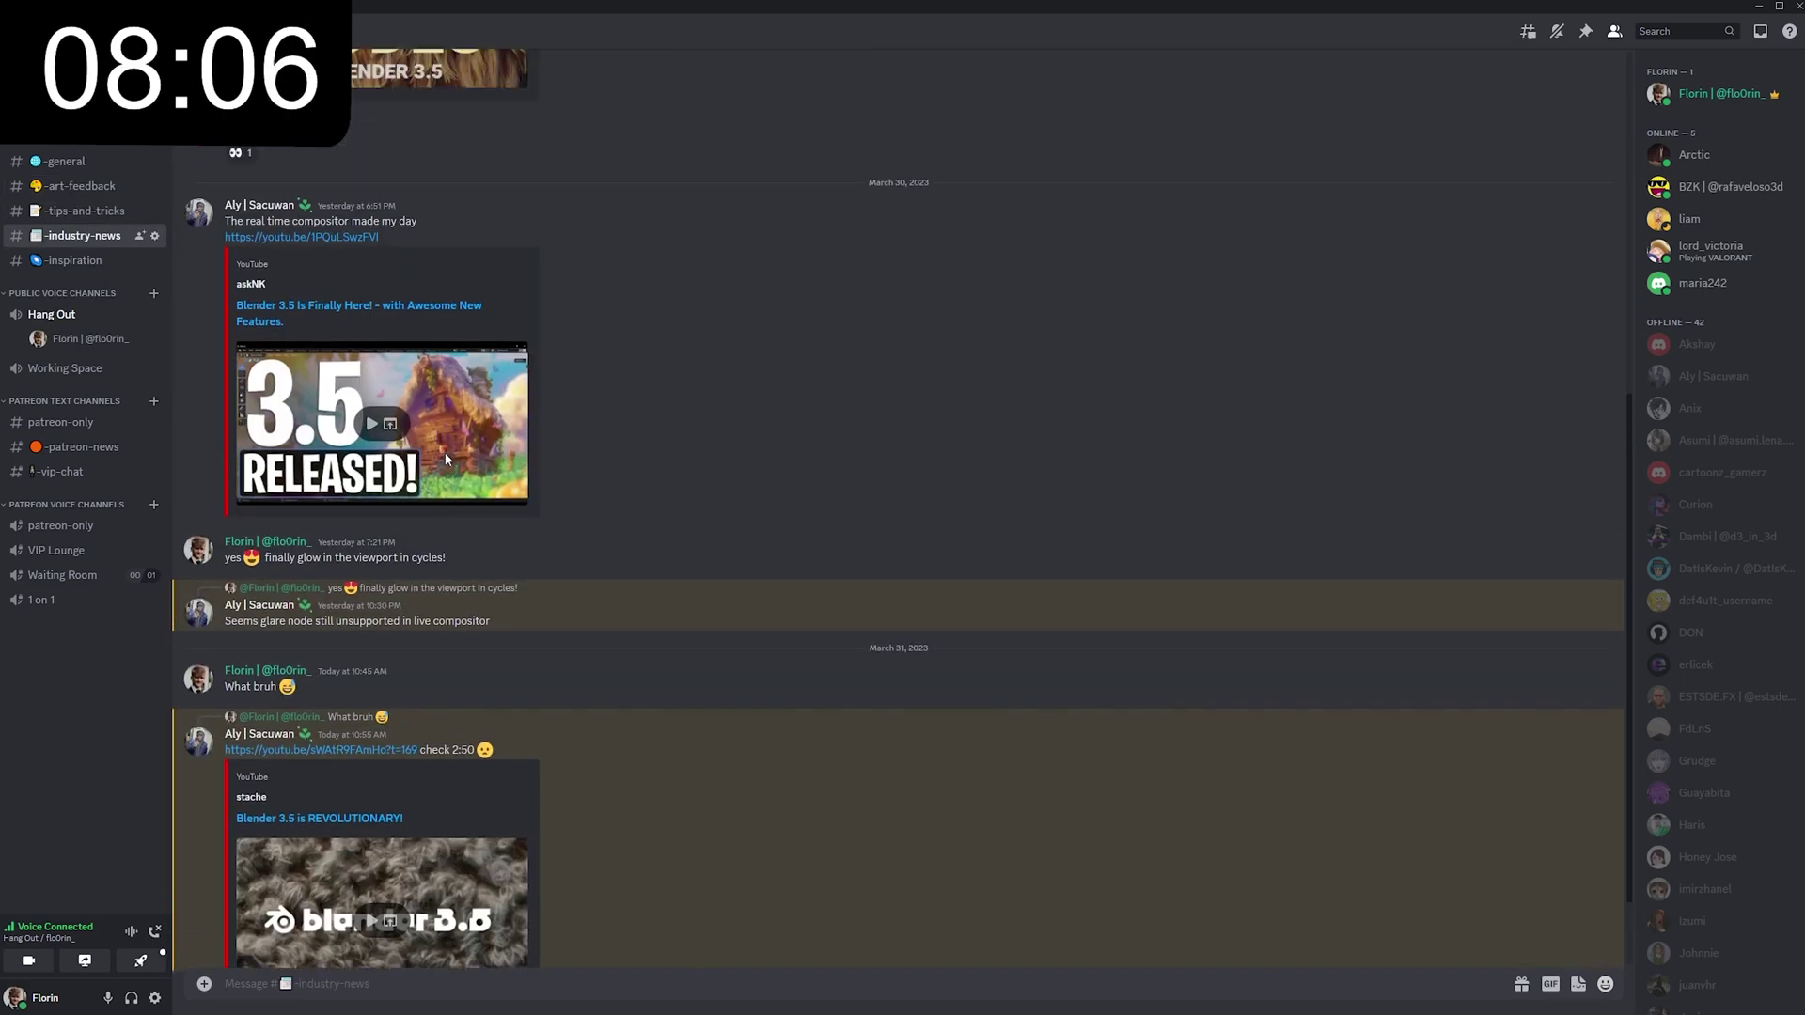
{"action": "scroll", "coordinate": [443, 453], "scroll_direction": "up", "scroll_amount": 10}
{"action": "left_click", "coordinate": [83, 261]}
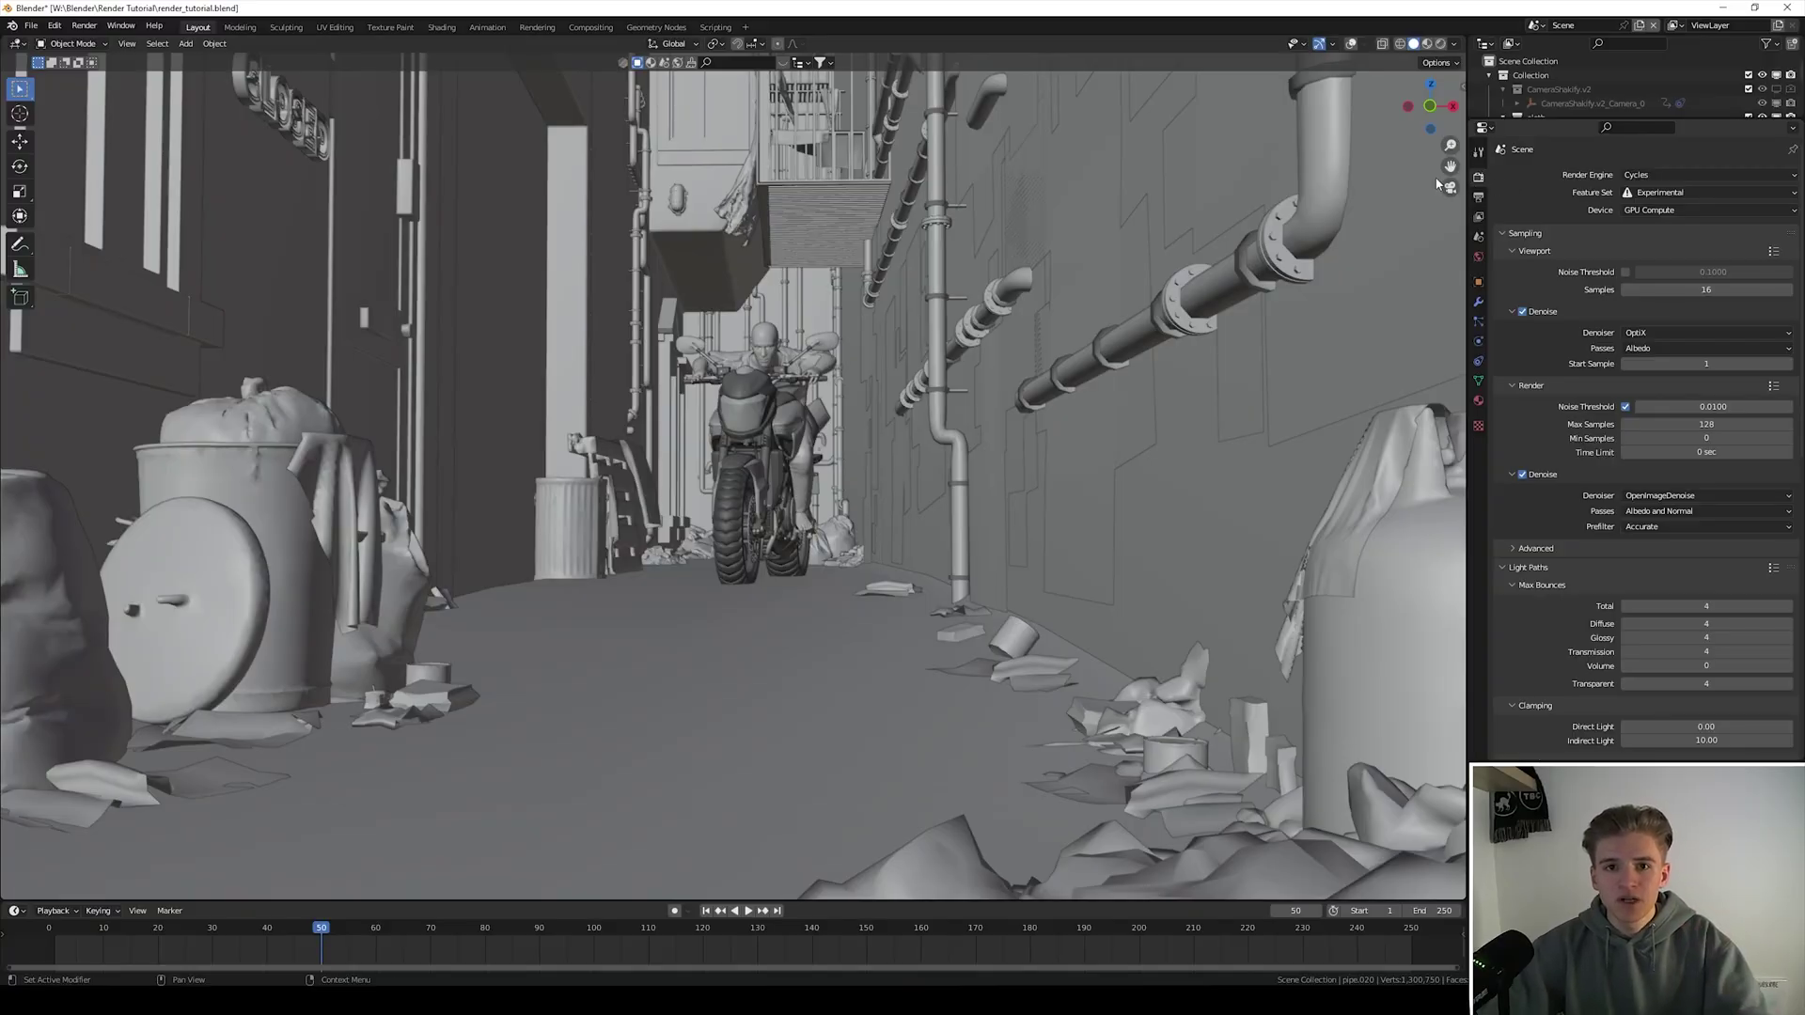
Step: Show Output Properties (1920×1080, 25 fps) and drag the Resolution % slider
{"action": "left_click", "coordinate": [1482, 194]}
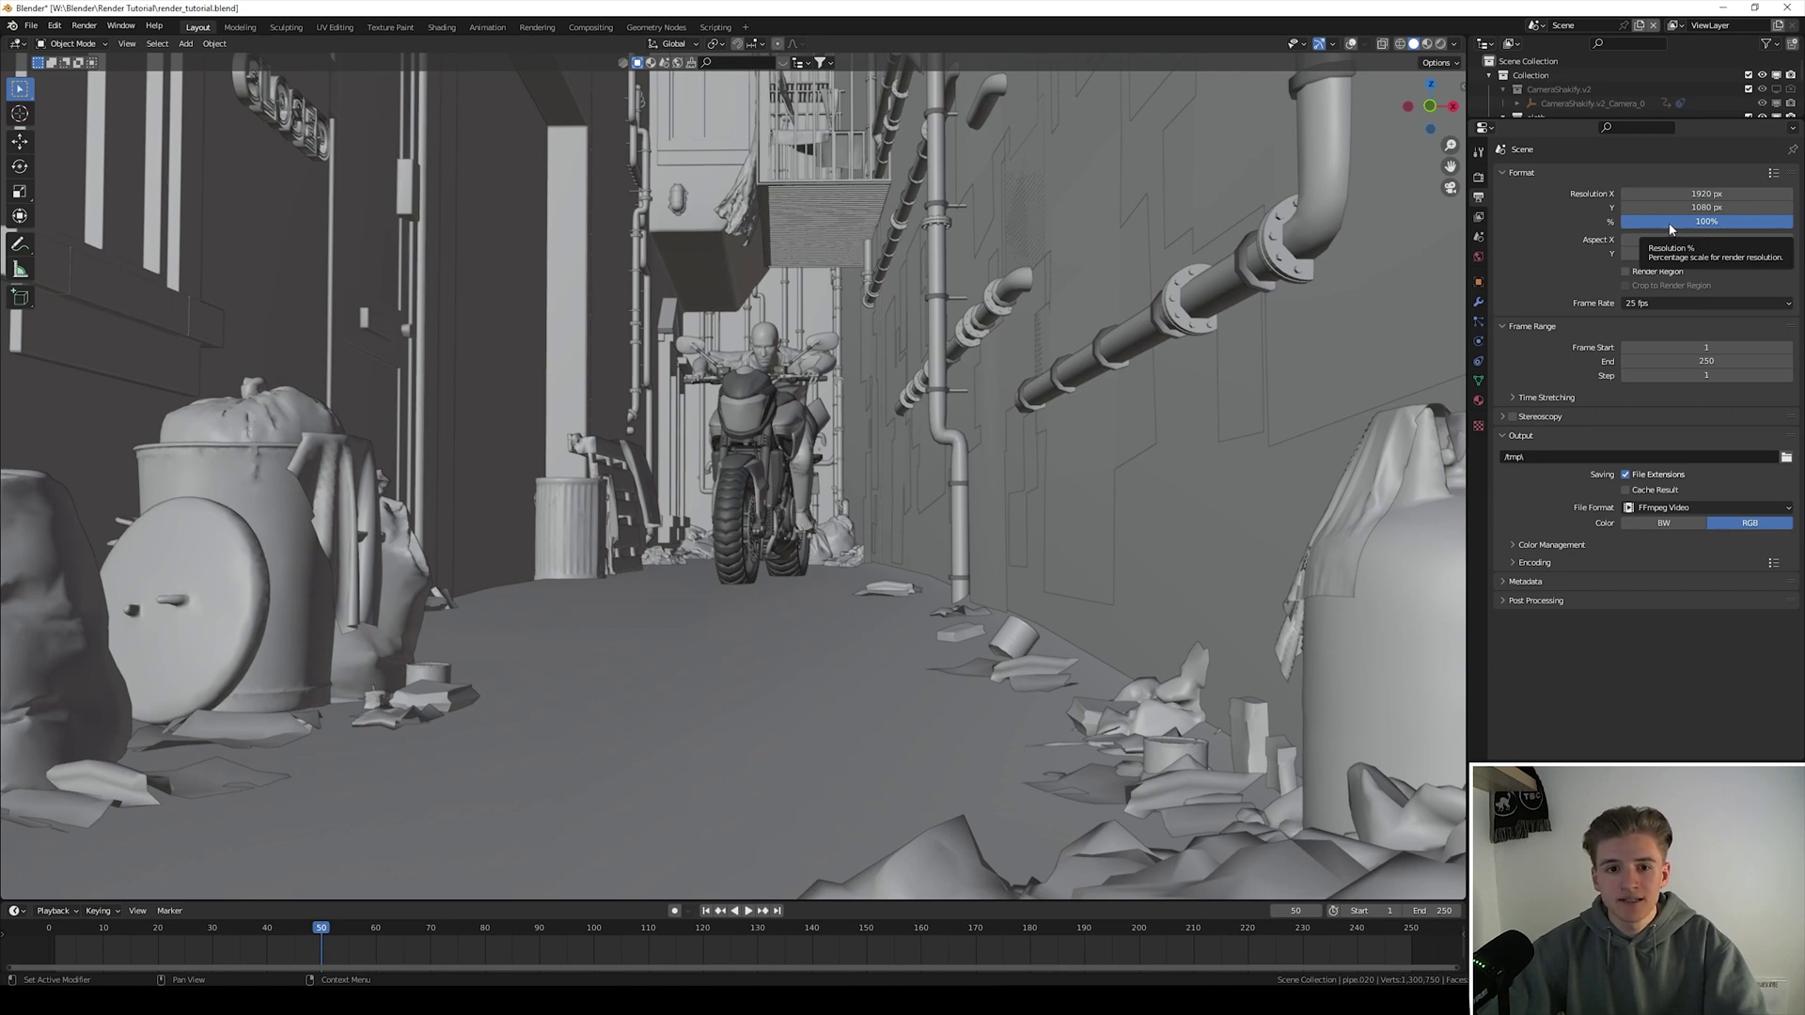
{"action": "left_click_drag", "start_coordinate": [1726, 227], "coordinate": [1795, 227]}
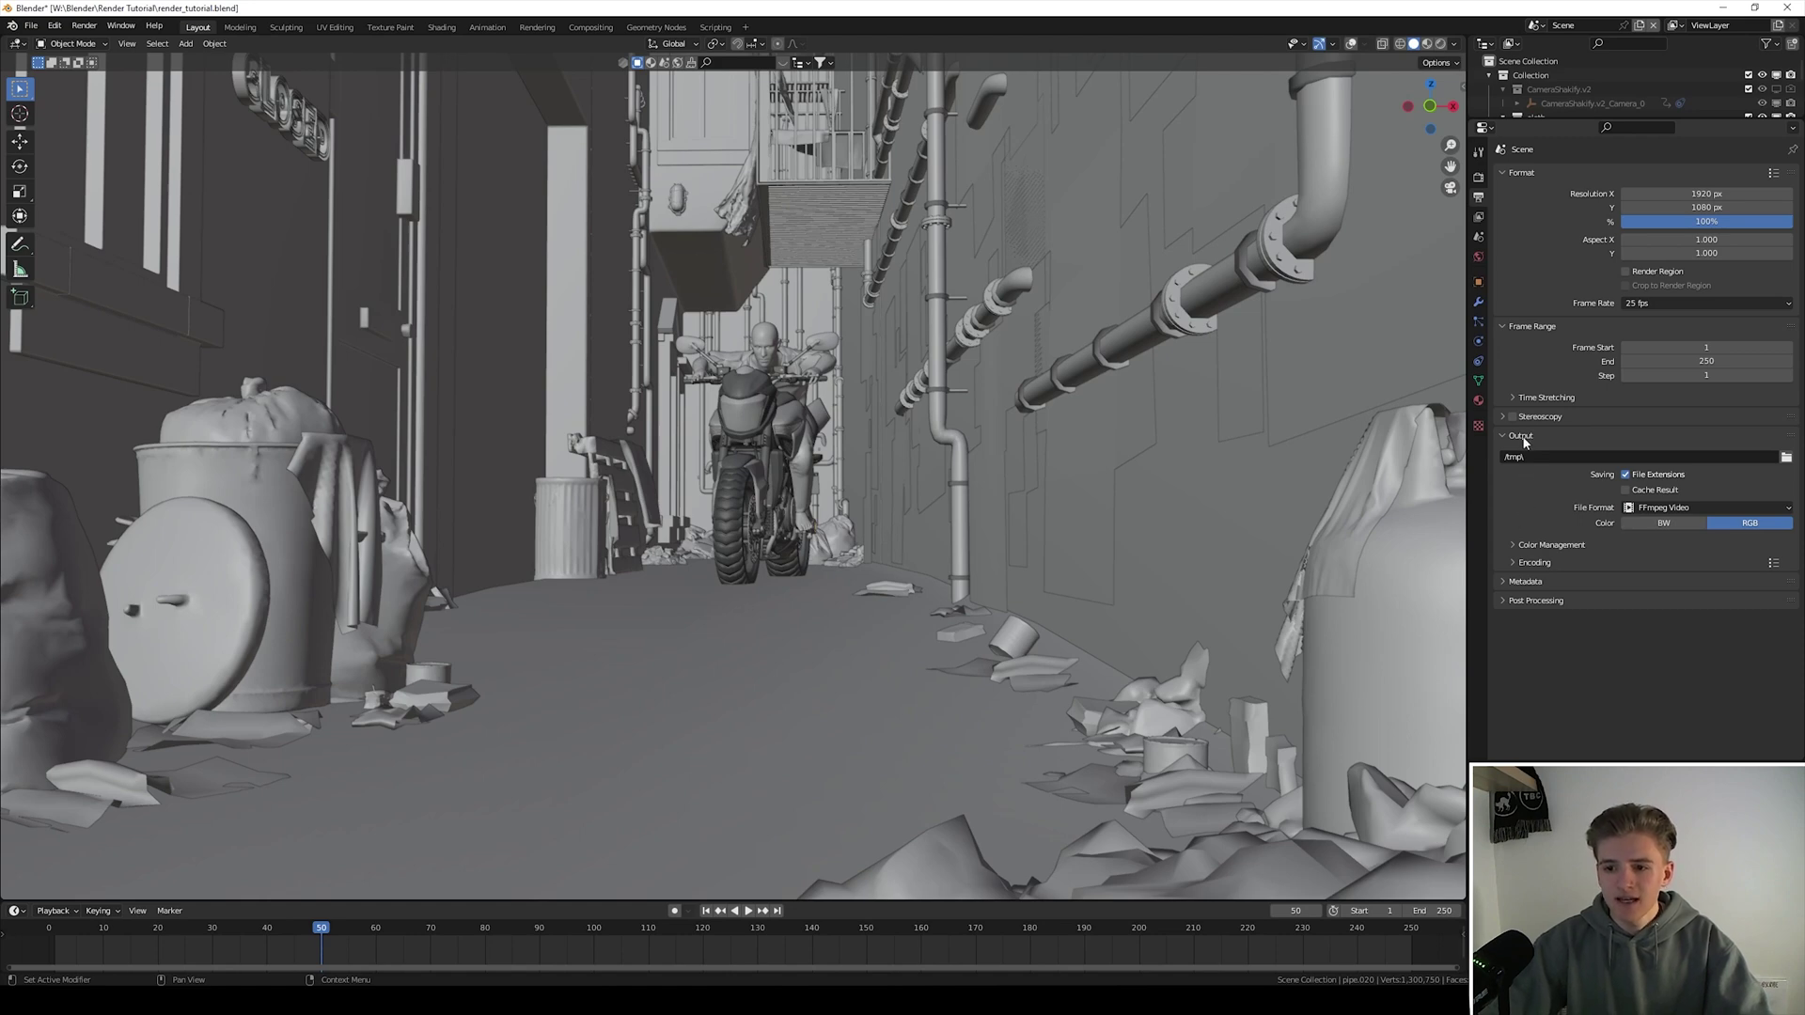
Step: Change the output file format from PNG to OpenEXR and set Color to RGBA
{"action": "left_click", "coordinate": [1640, 509]}
{"action": "left_click", "coordinate": [1546, 580]}
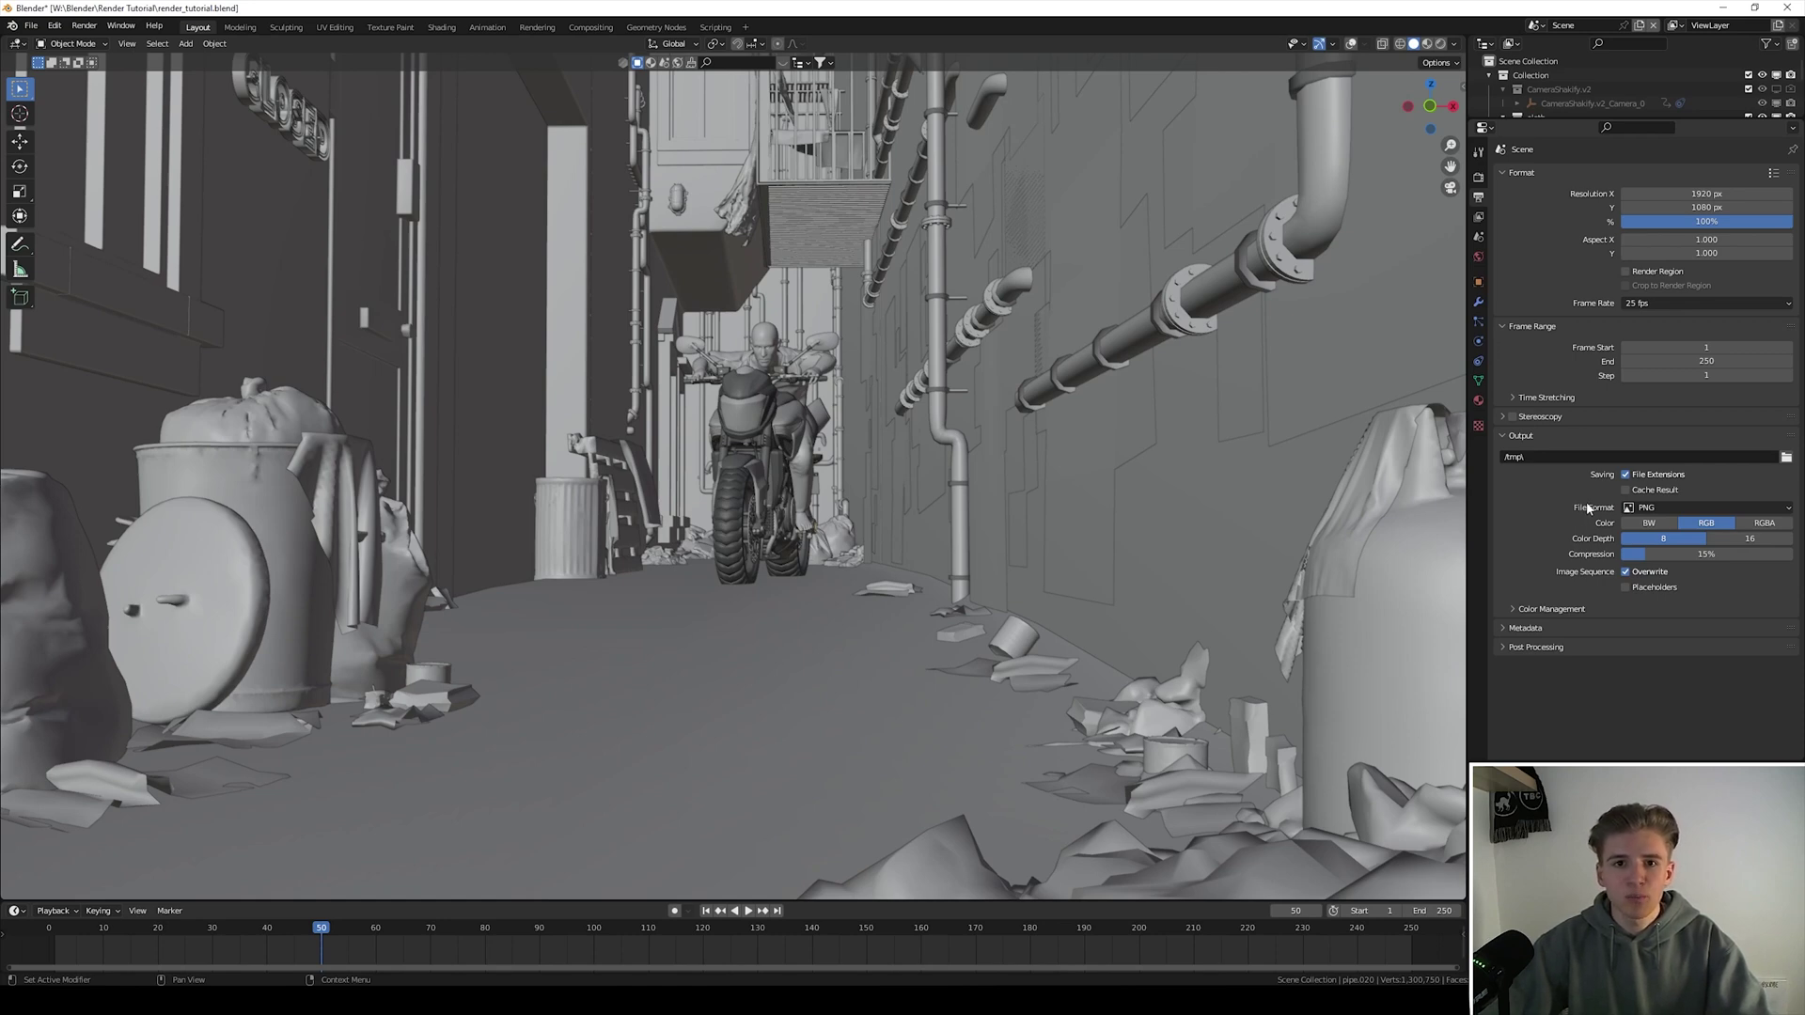
{"action": "left_click", "coordinate": [1619, 508]}
{"action": "left_click", "coordinate": [1626, 593]}
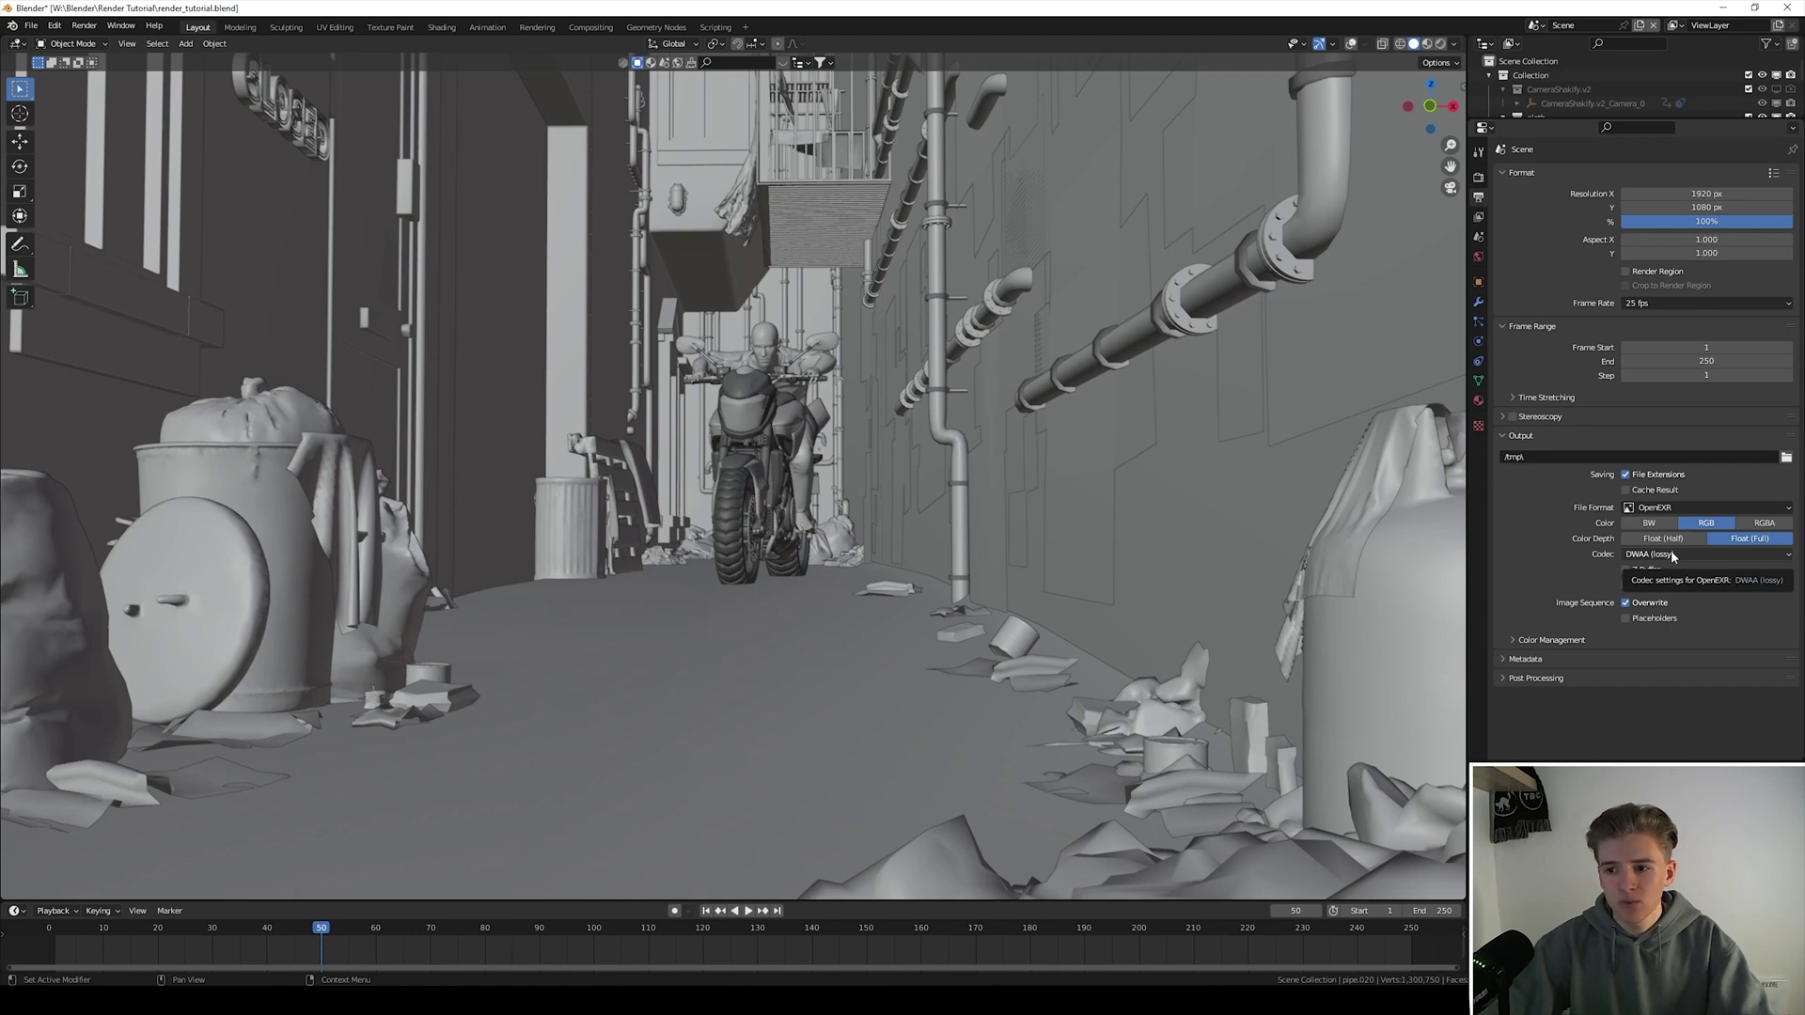
{"action": "left_click", "coordinate": [1742, 532]}
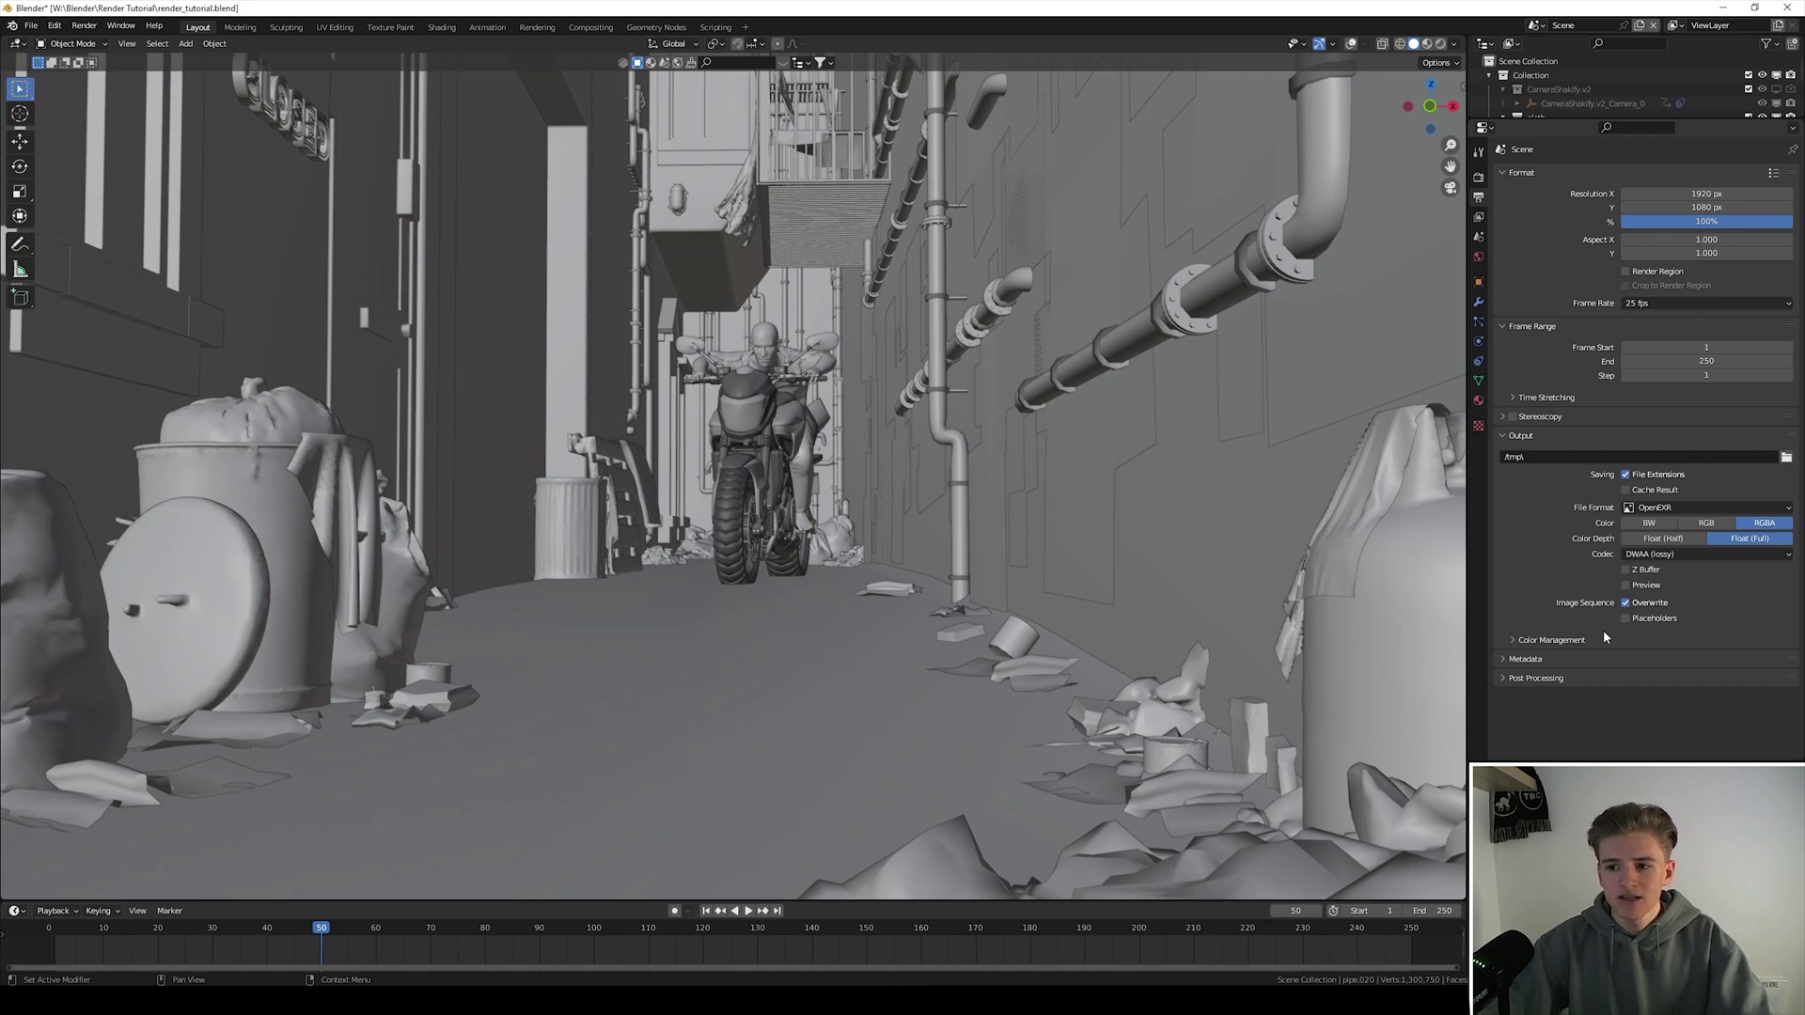
{"action": "left_click", "coordinate": [1661, 510]}
{"action": "left_click", "coordinate": [1587, 508]}
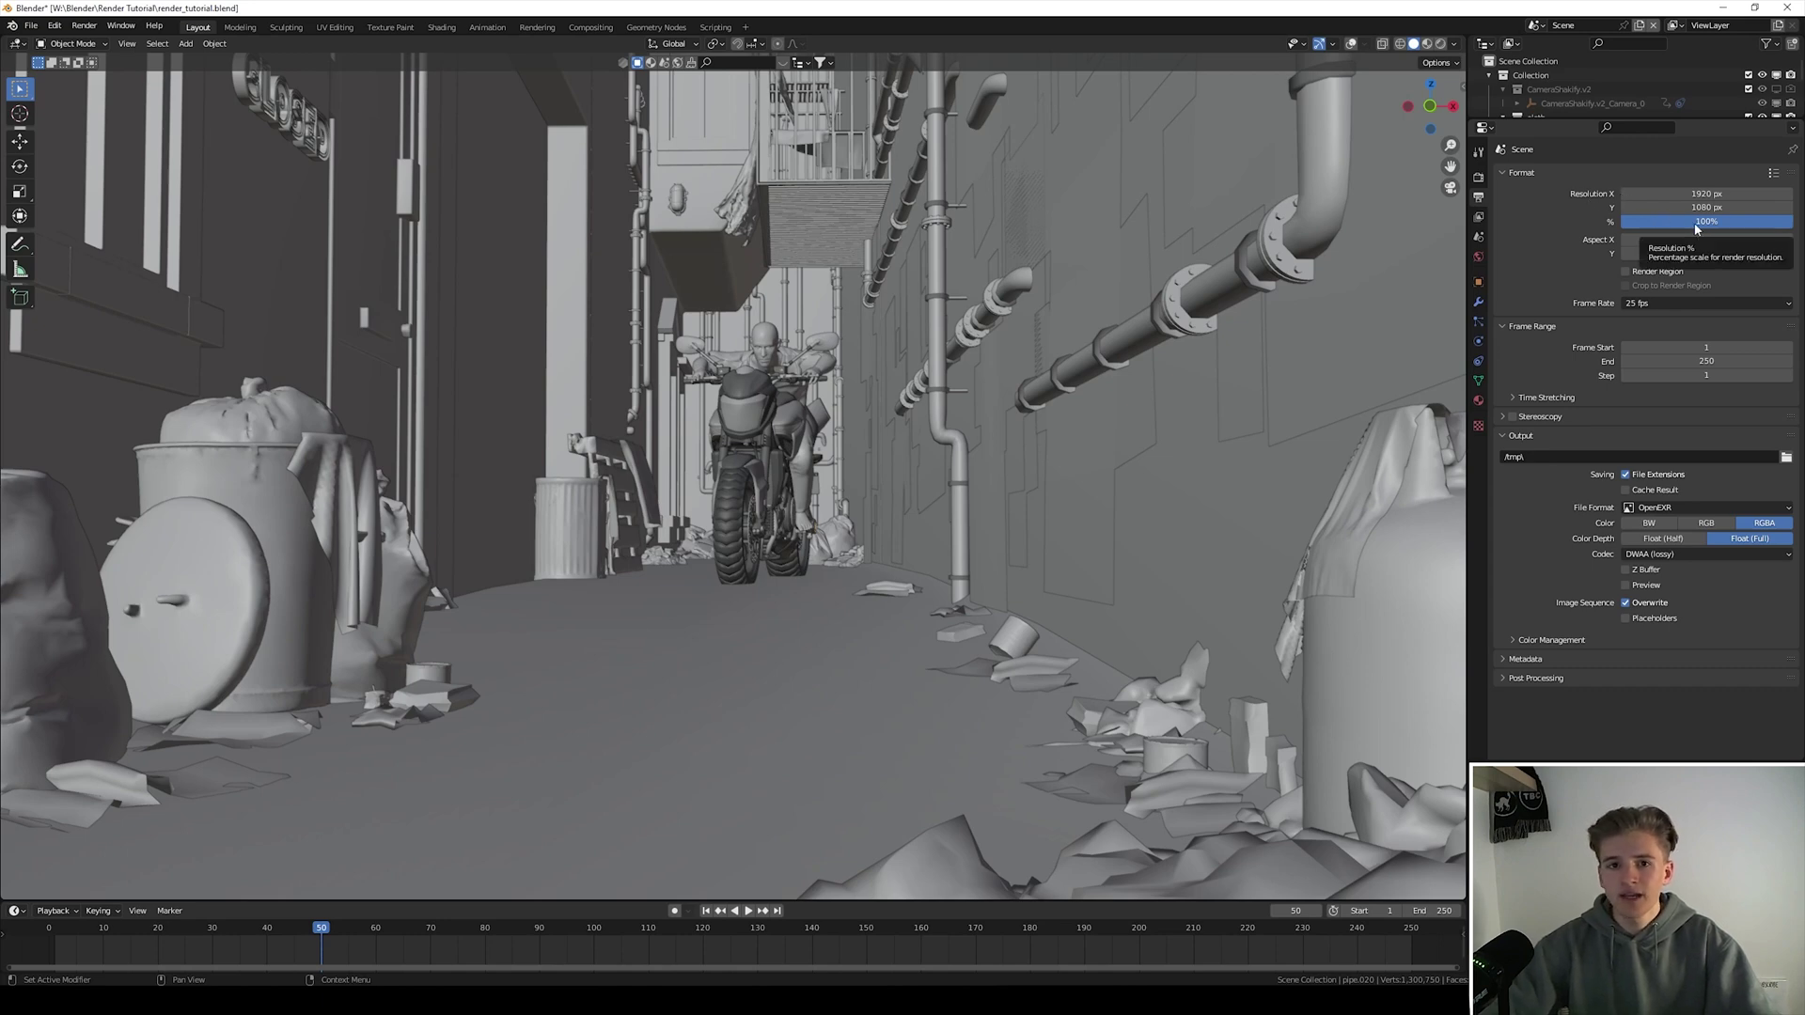
{"action": "left_click", "coordinate": [1478, 176]}
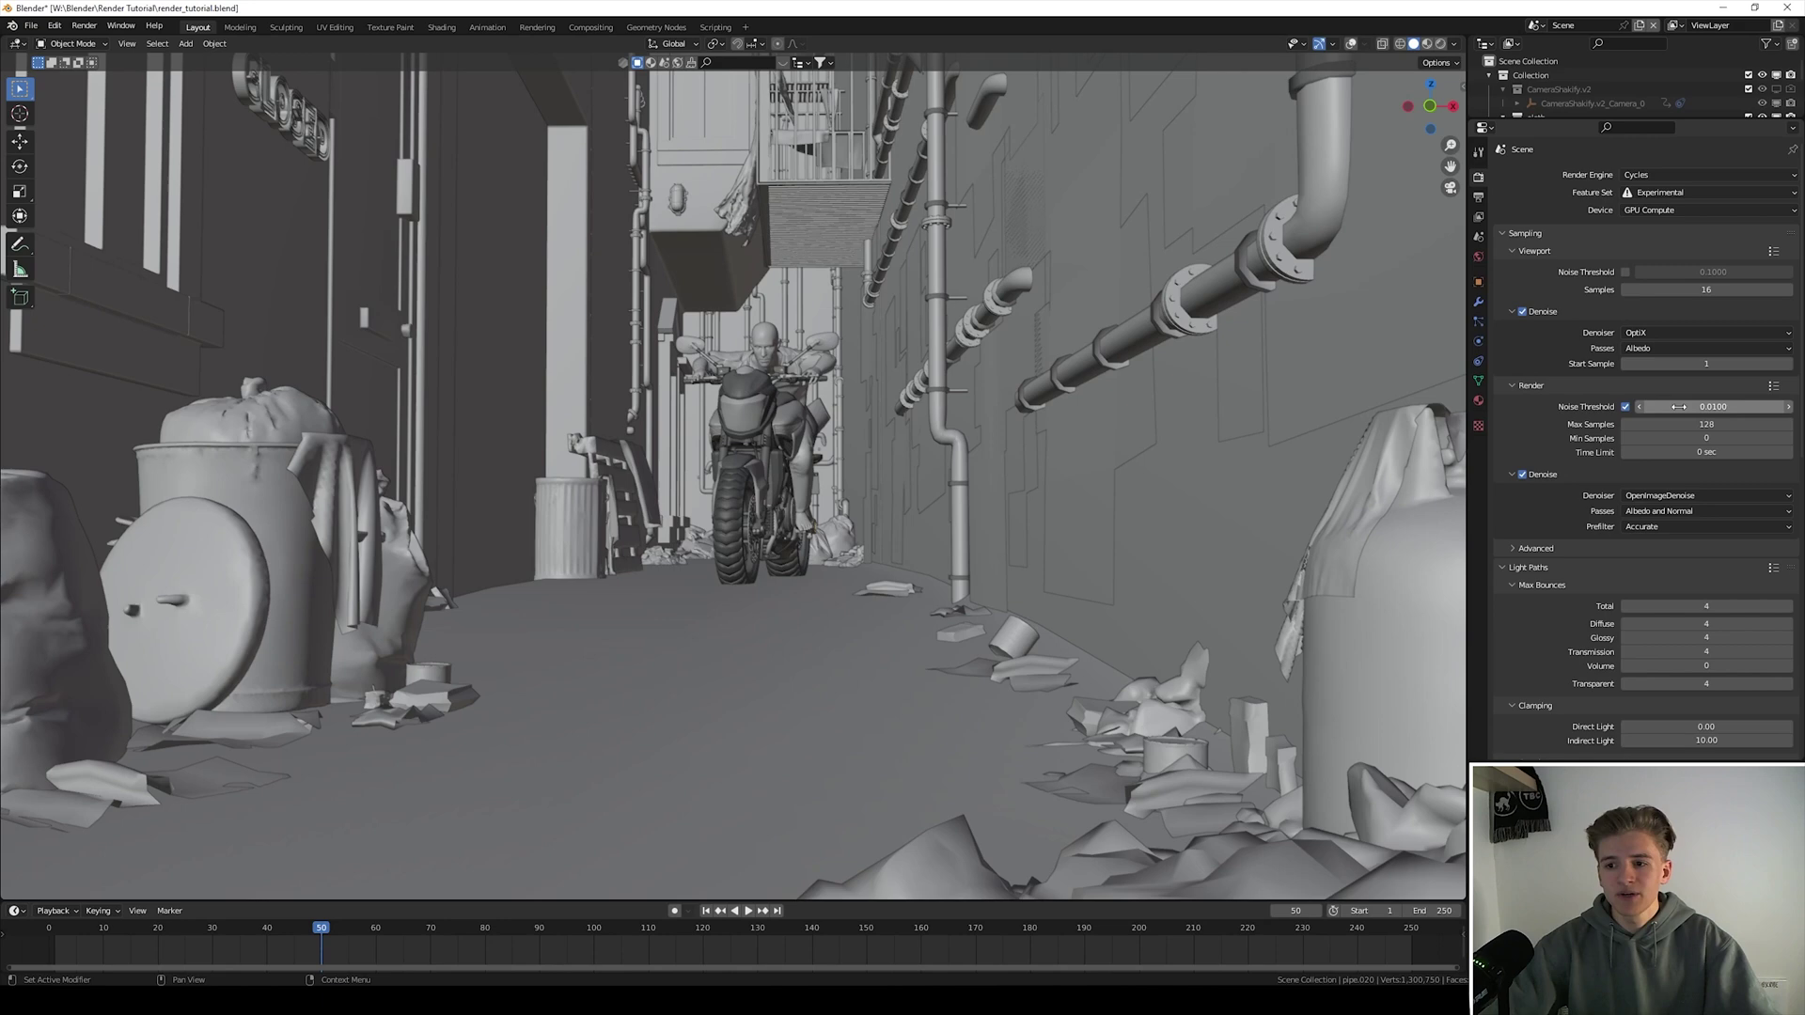
{"action": "left_click", "coordinate": [1480, 197]}
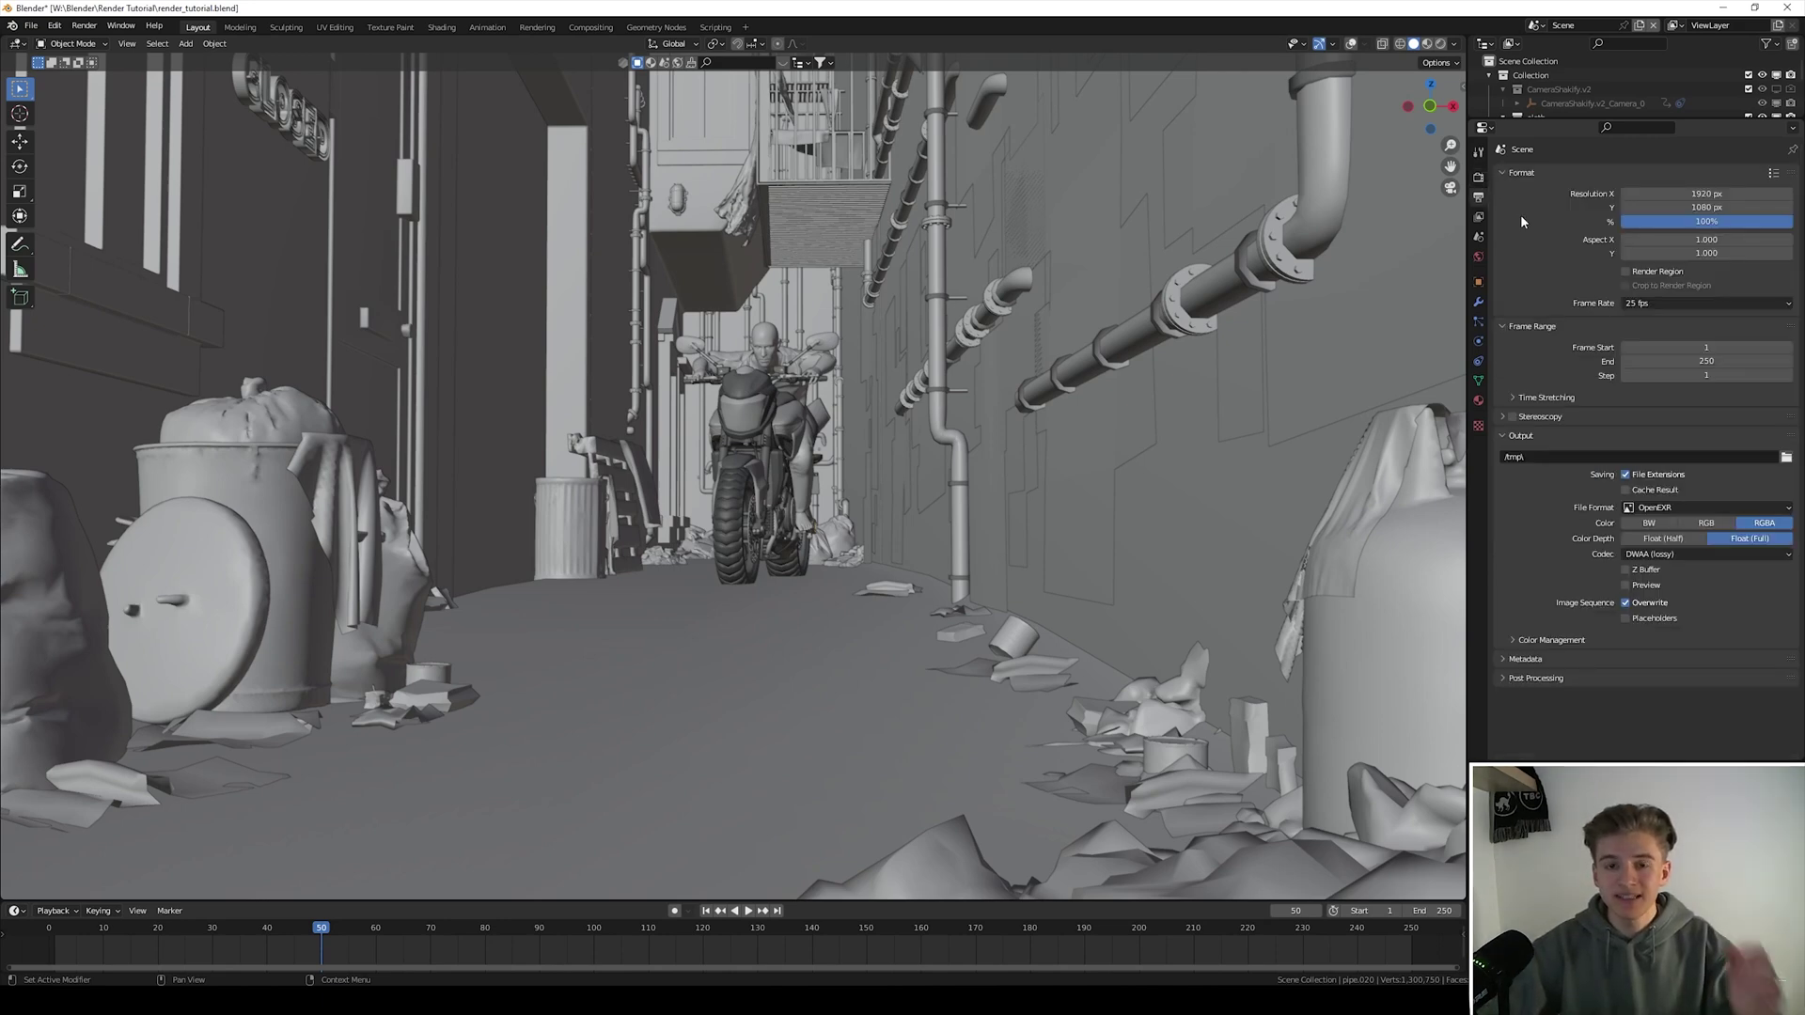